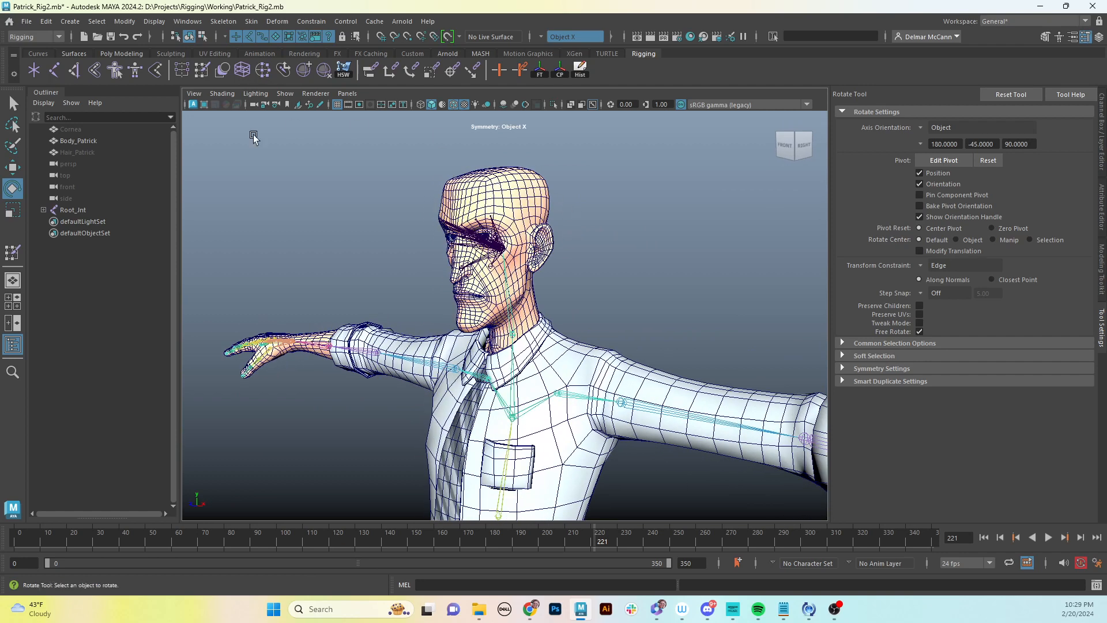
Make the Hair_Patrick mesh visible by setting its Visibility to 1.
left_click(88, 151)
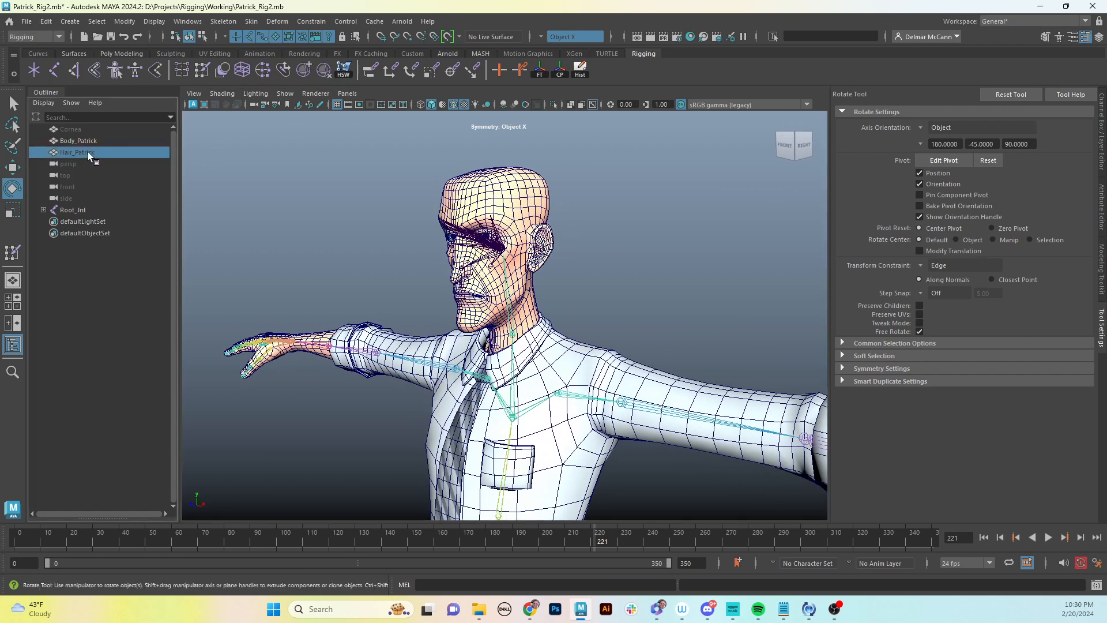
left_click(1101, 144)
double_click(1072, 210)
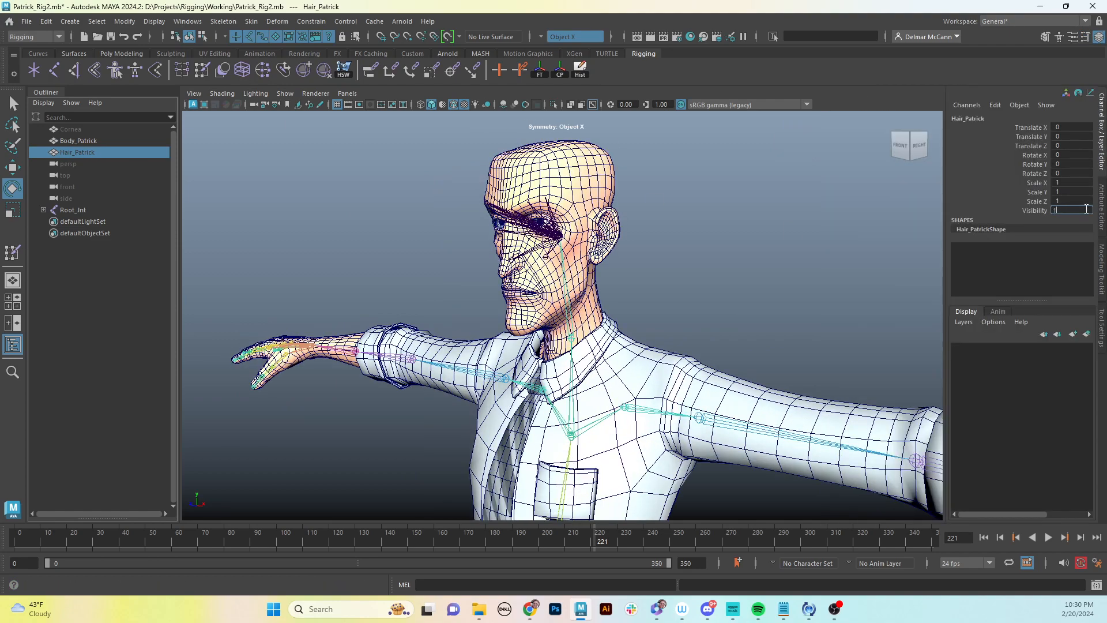
type("1")
key("Return")
Examine the hair, eyebrows and eyelashes on the character's head from the front and both sides.
scroll(601, 410, "up", 3)
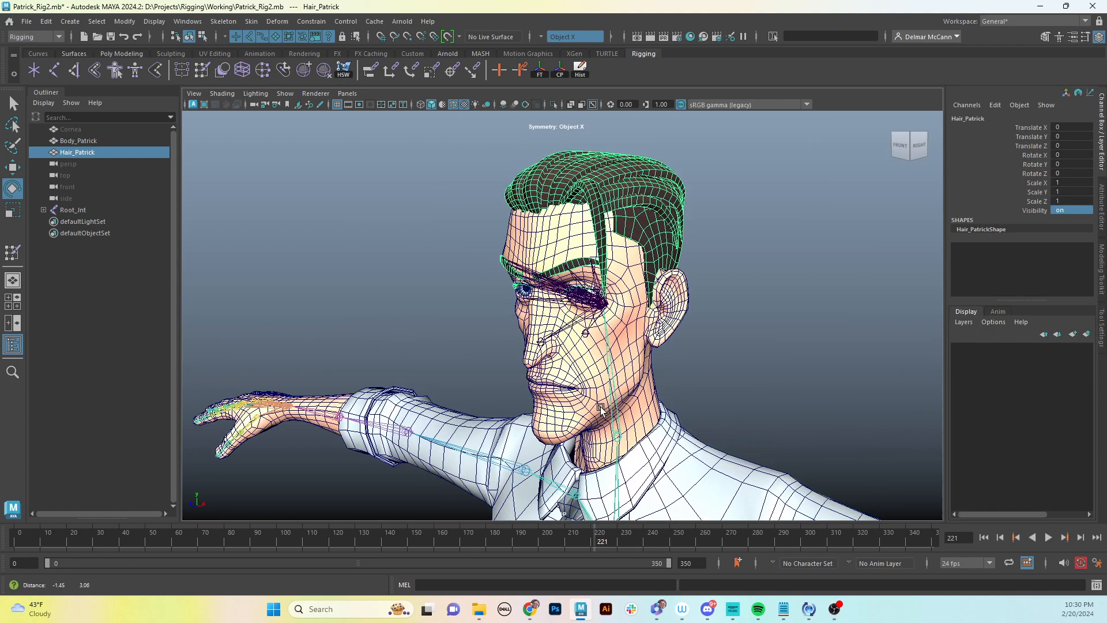
scroll(601, 410, "up", 5)
scroll(699, 346, "up", 3)
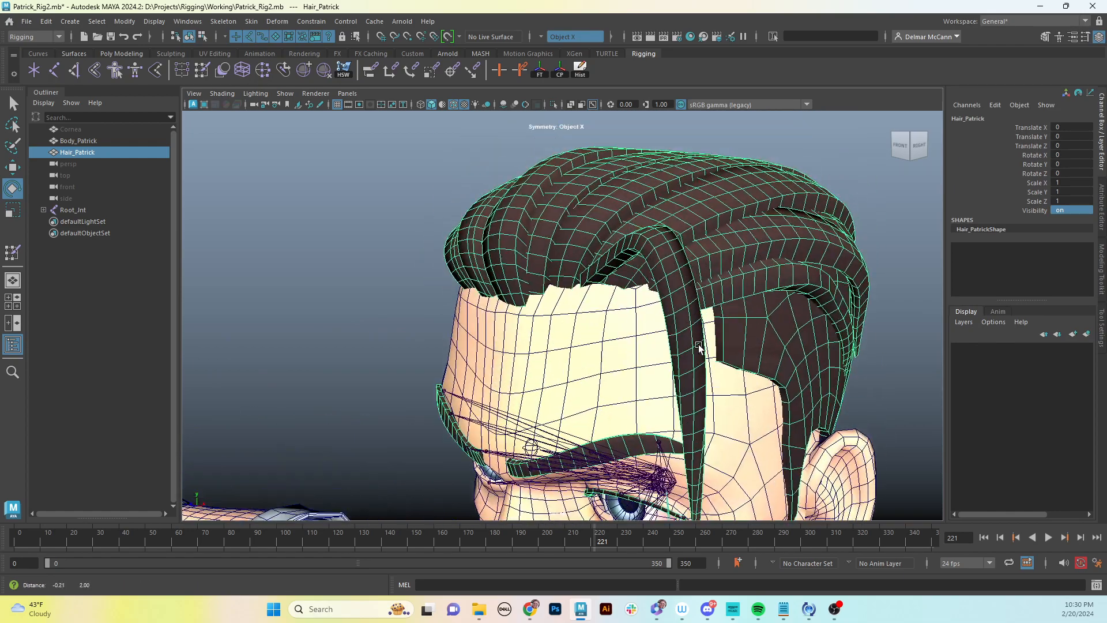
middle_click_drag(680, 328, 690, 230, "alt")
left_click_drag(673, 290, 727, 300, "alt")
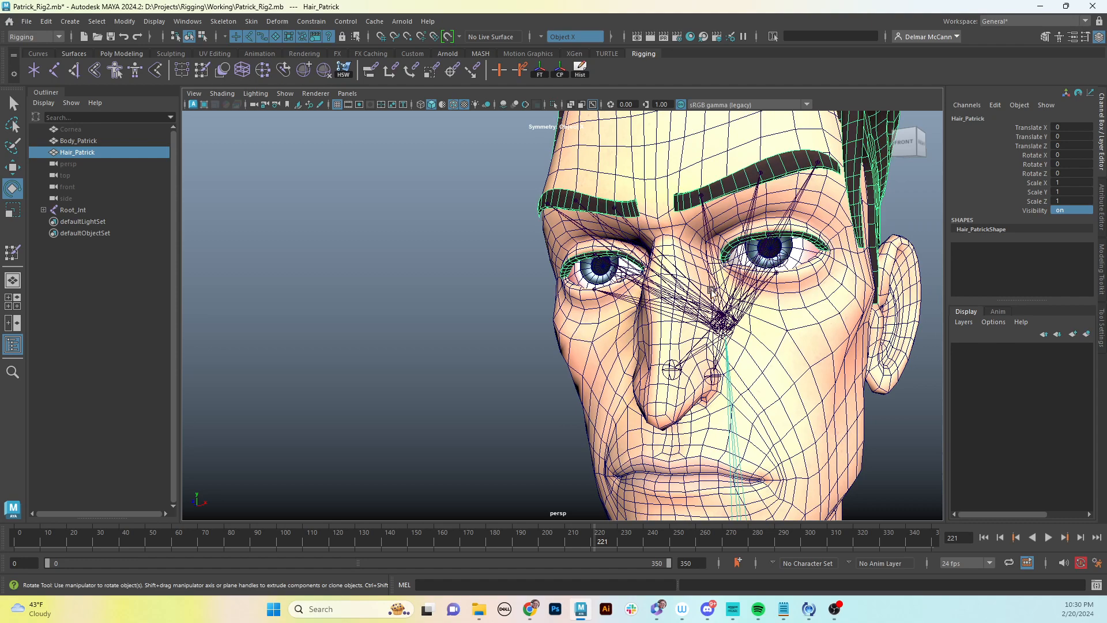
left_click_drag(584, 313, 691, 323, "alt")
right_click_drag(760, 321, 699, 325, "alt")
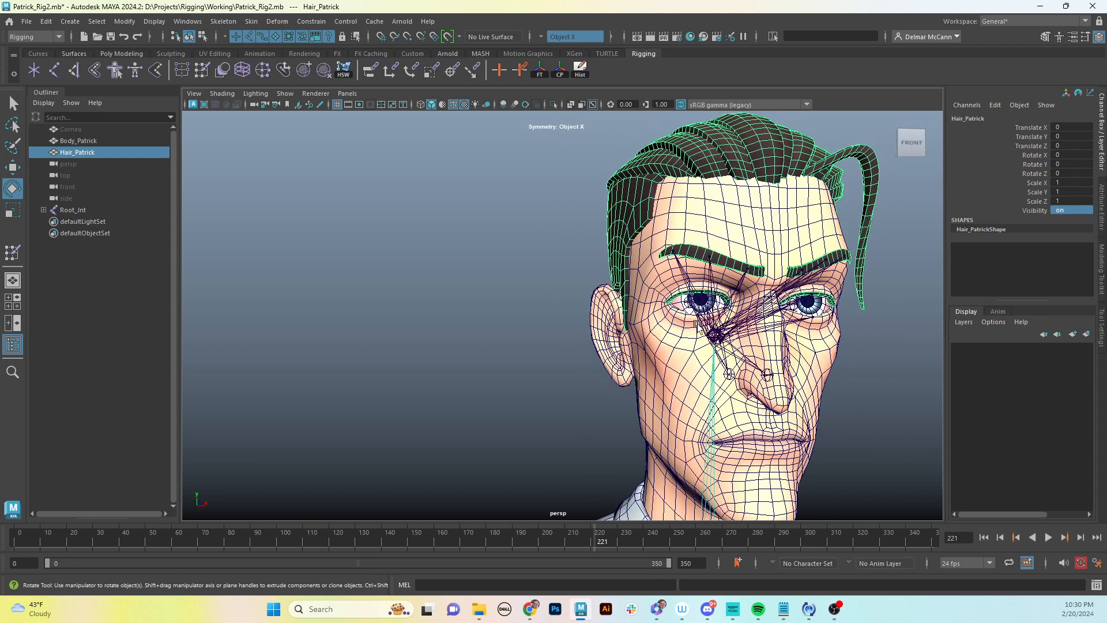
mouse_move(769, 320)
left_mouse_down("alt")
mouse_move(744, 320)
mouse_move(767, 312)
left_mouse_up("alt")
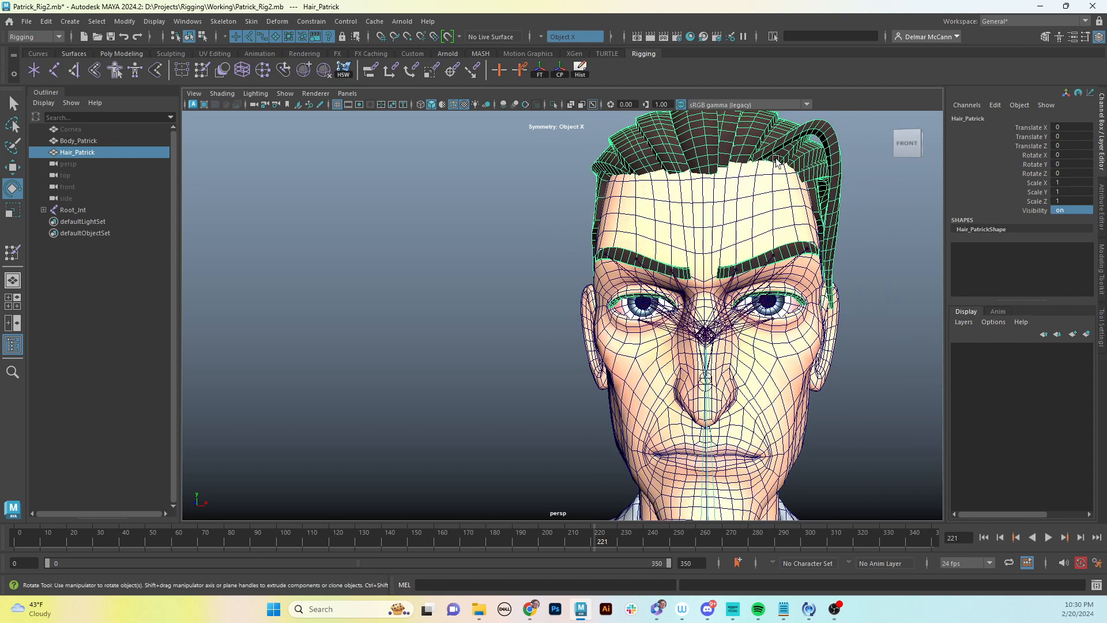
left_click_drag(749, 175, 784, 172, "alt")
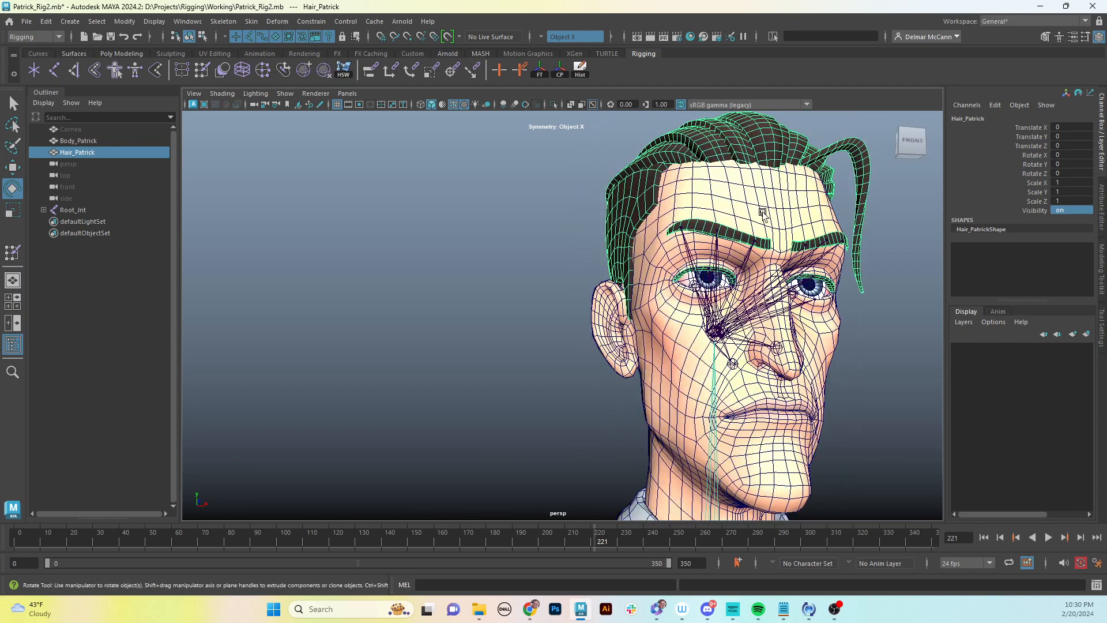
left_click_drag(824, 230, 745, 217, "alt")
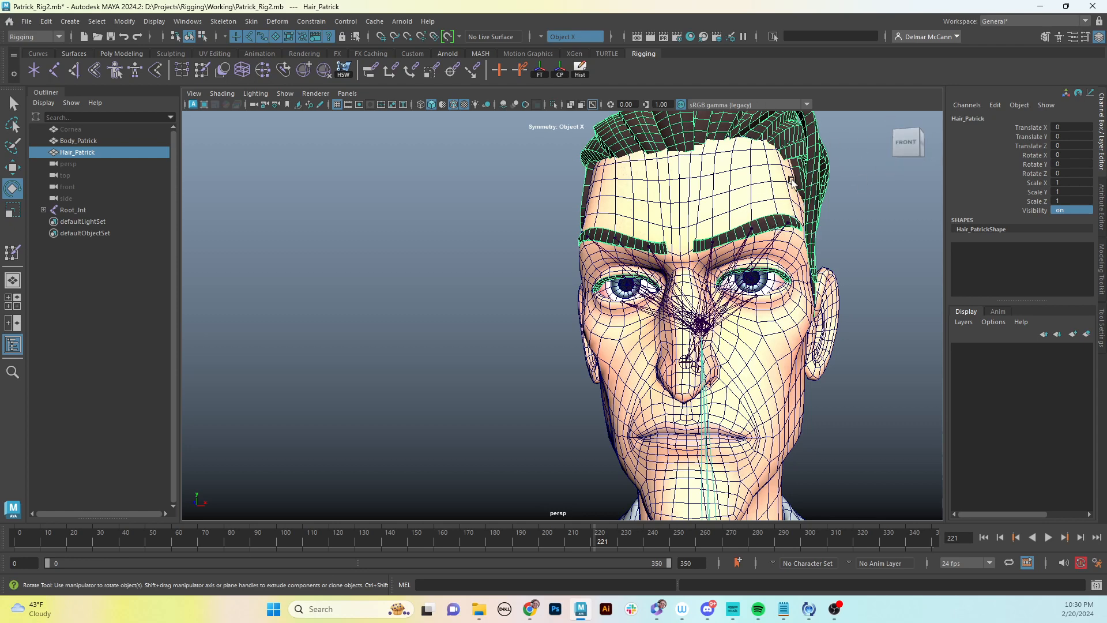
mouse_move(754, 257)
left_mouse_down("alt")
mouse_move(744, 248)
mouse_move(752, 238)
mouse_move(764, 252)
left_mouse_up("alt")
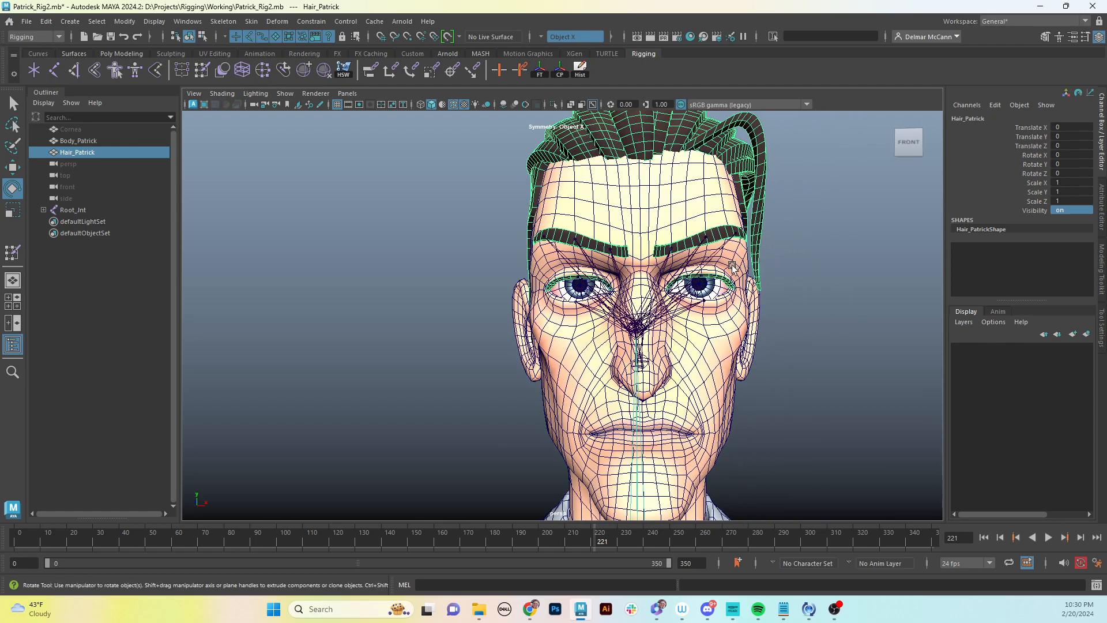
Clear the selection and select the left and right upper eyelid joints, L_EyelidUp_Jnt and R_EyelidUp_Jnt.
scroll(732, 266, "up", 5)
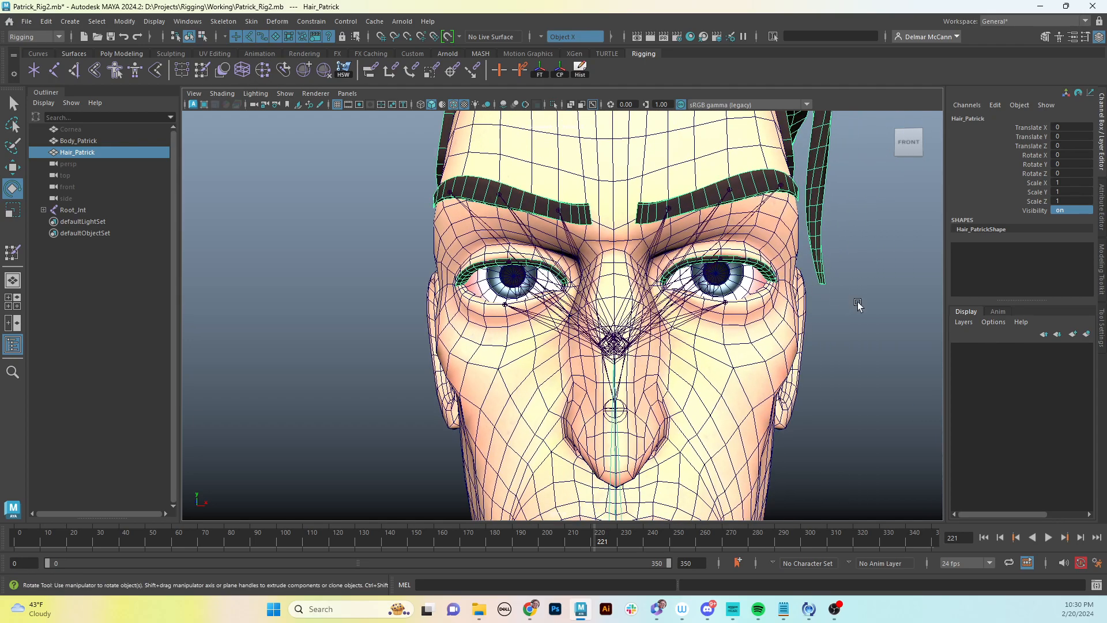
left_click(857, 304)
left_click(722, 259)
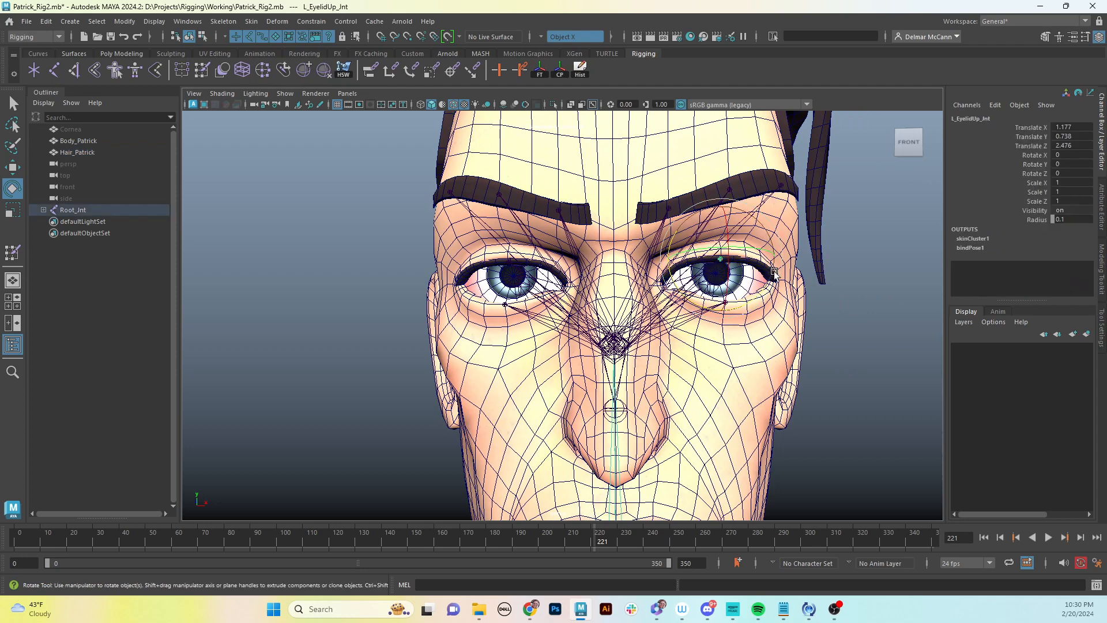
key("q")
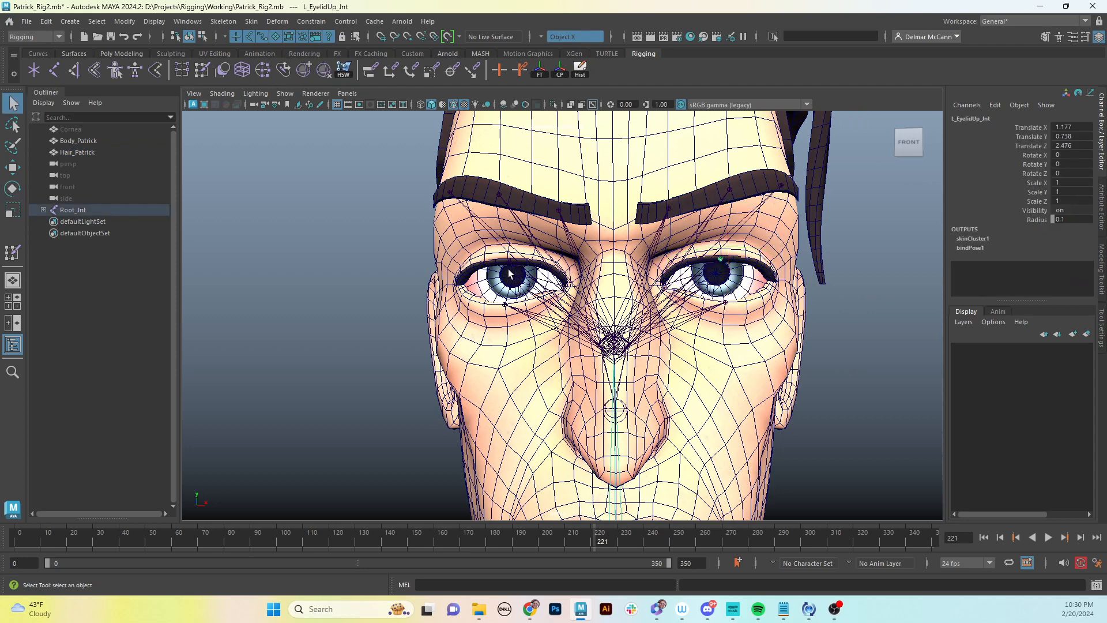
left_click(508, 260, "shift")
middle_click_drag(652, 225, 639, 267, "alt")
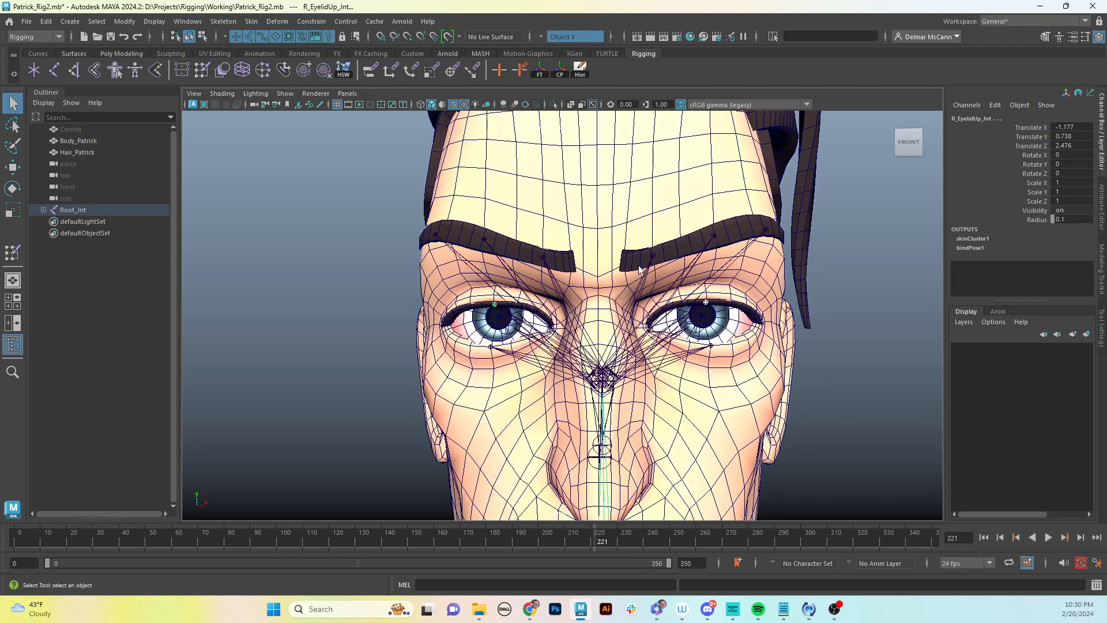
Add the inner, middle and outer brow joints on both sides of the face to the selection.
left_click(653, 257)
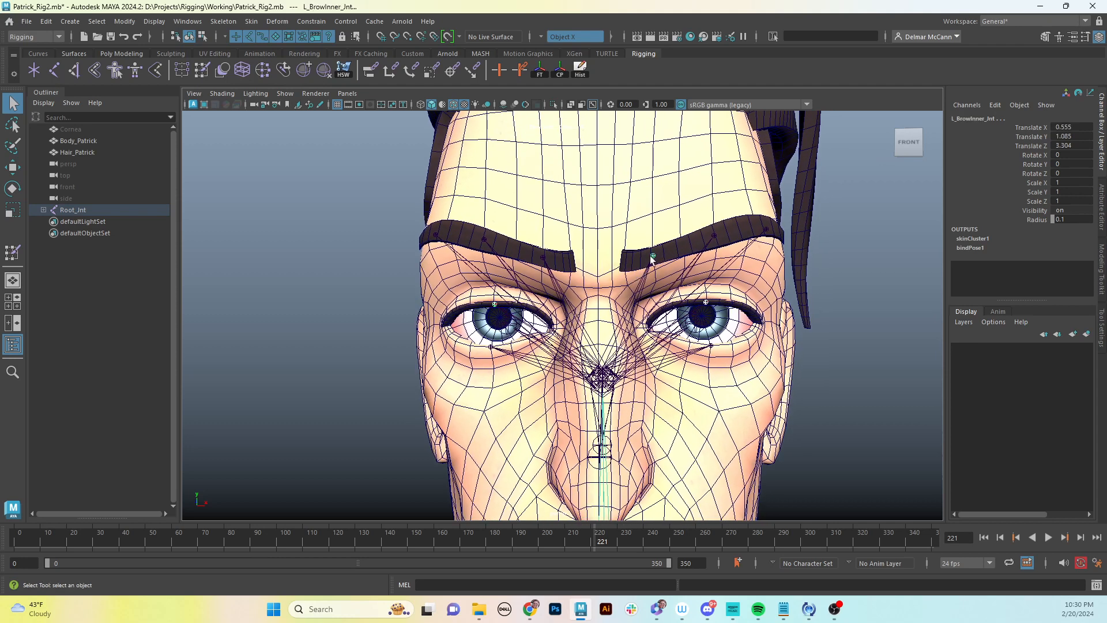
left_click(714, 235)
left_click(766, 231)
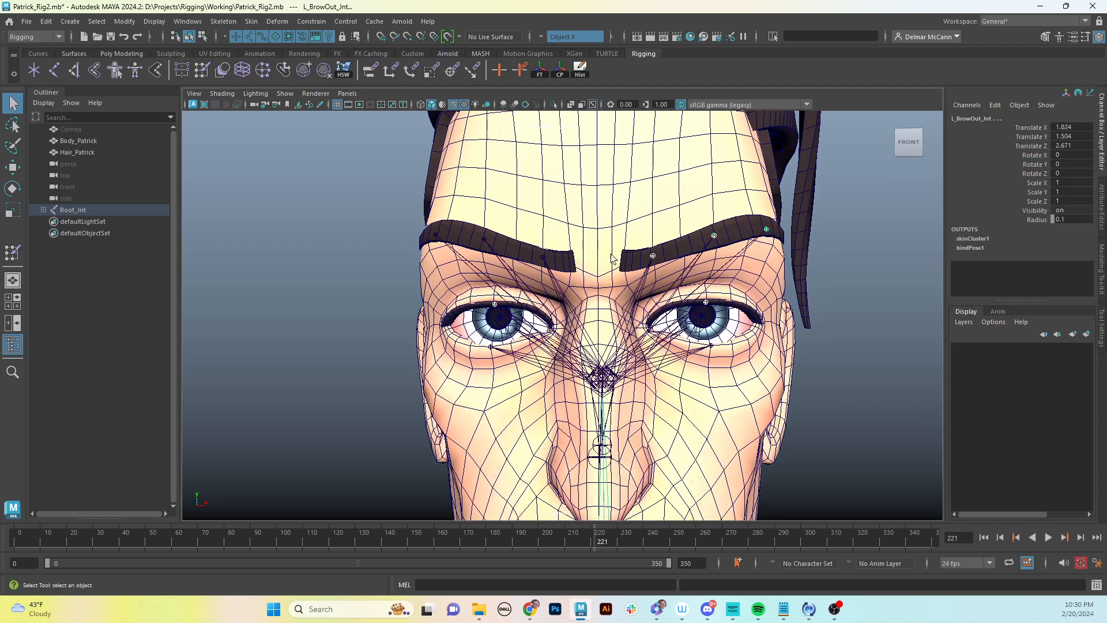
left_click(542, 257)
left_click(483, 240)
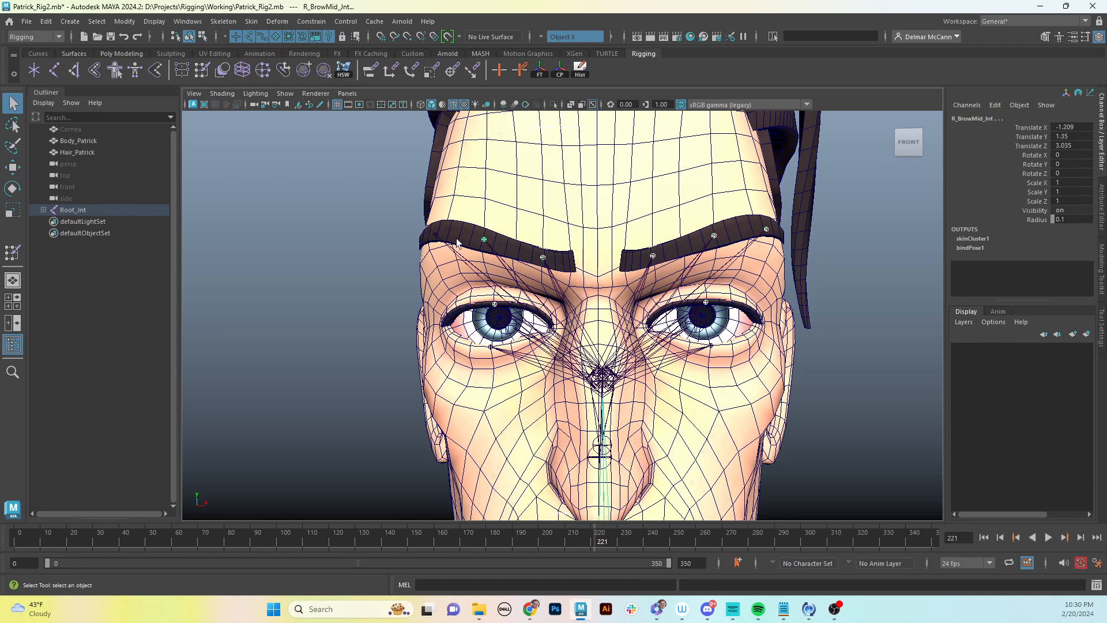
left_click(436, 237)
left_click_drag(582, 232, 611, 283, "alt")
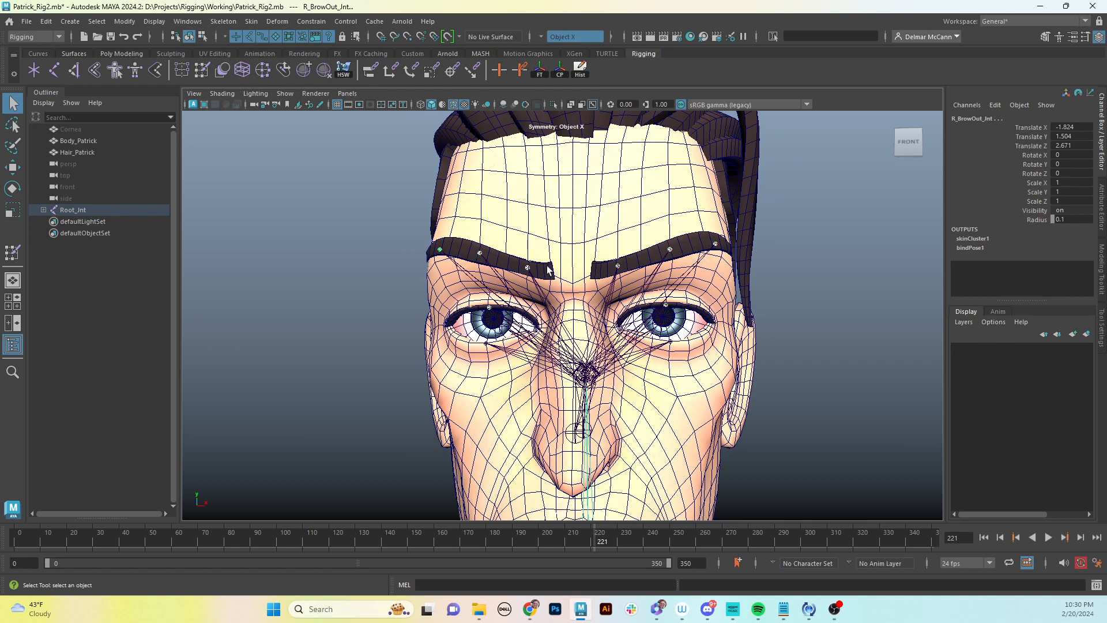
left_click_drag(673, 353, 622, 357, "alt")
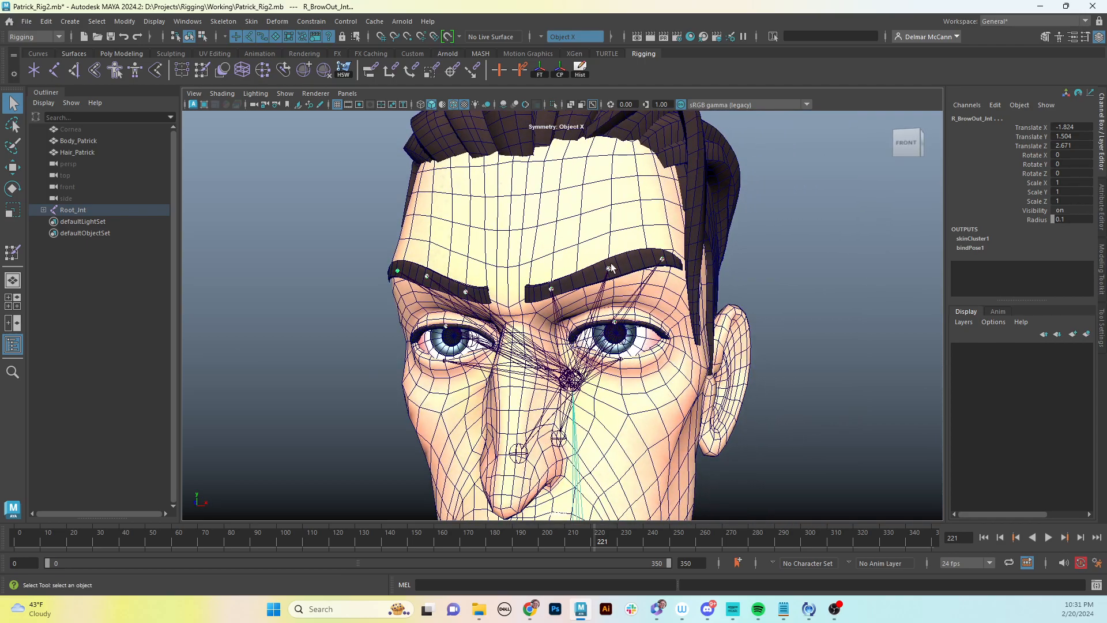
left_click_drag(620, 358, 588, 355, "alt")
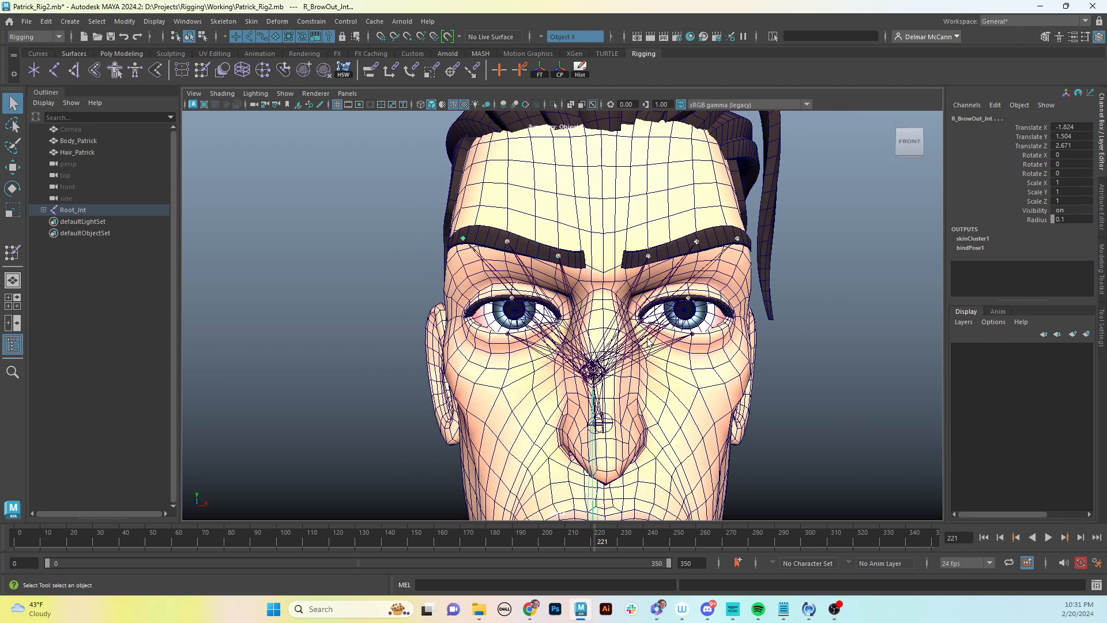
left_click_drag(624, 334, 627, 324, "alt")
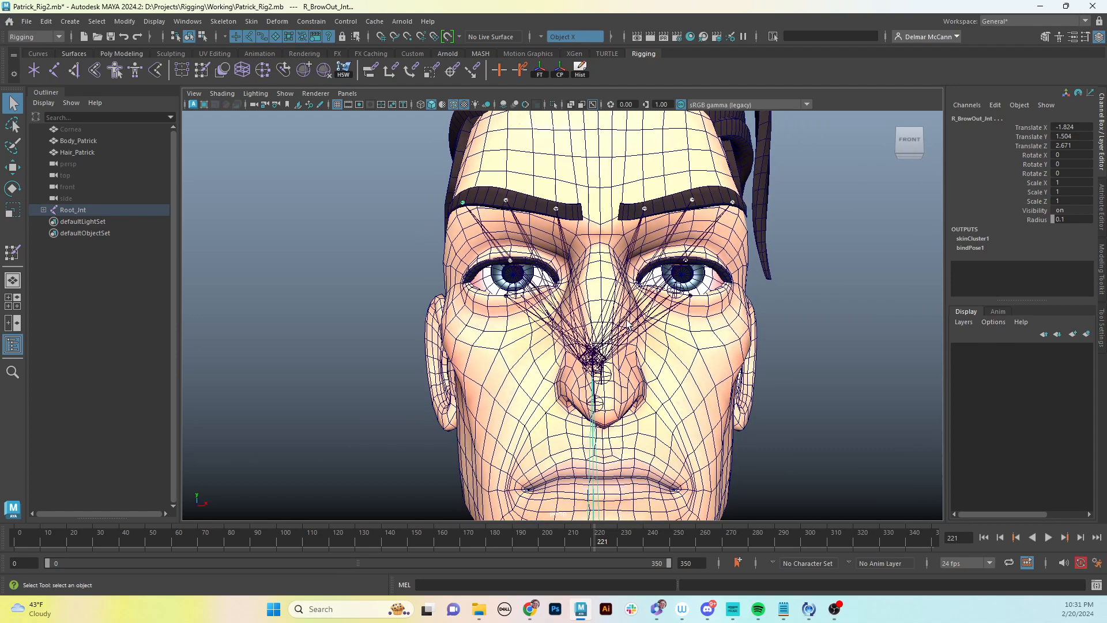
Add Head_Jnt and the Hair_Patrick mesh to the selected eyelid and brow joints.
left_click(592, 359, "shift")
left_click_drag(624, 273, 624, 288, "alt")
middle_click_drag(634, 242, 625, 421, "alt")
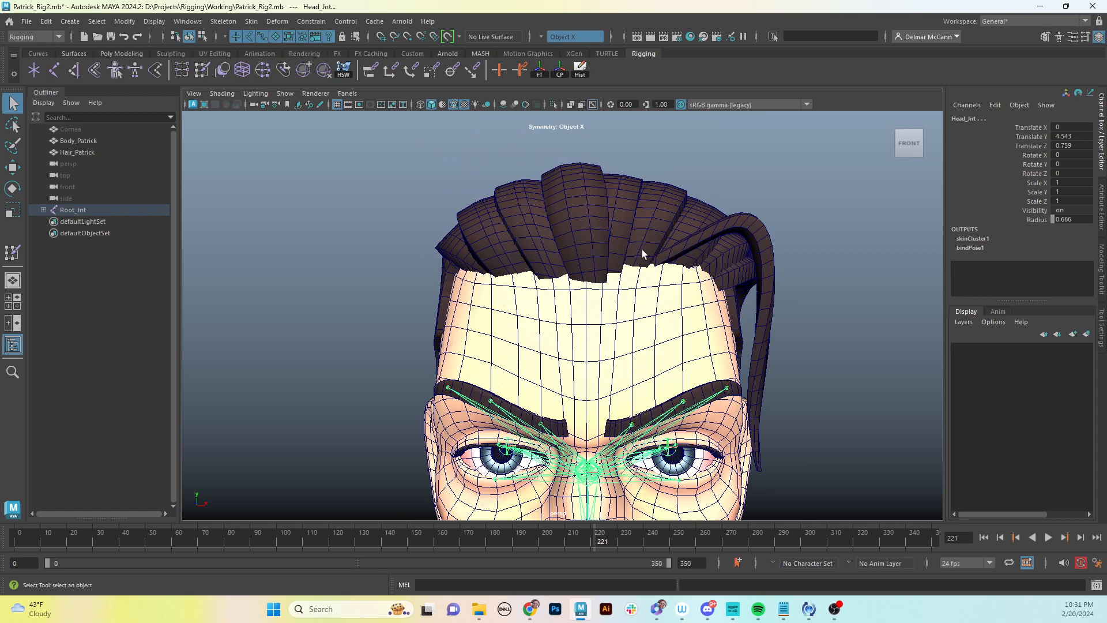
left_click(623, 216)
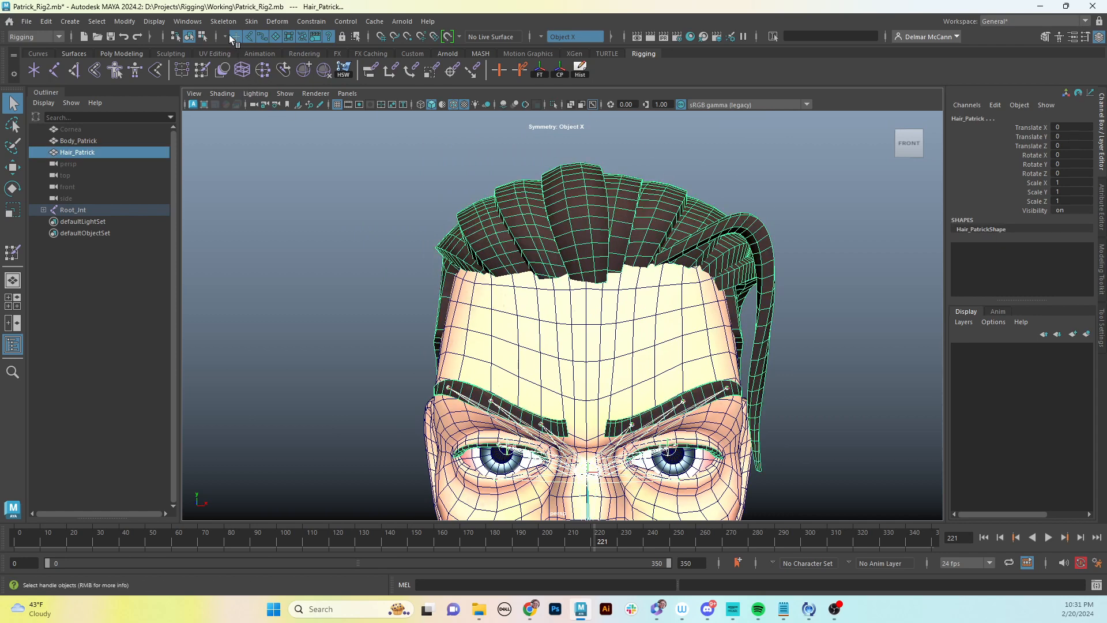
Bind the hair mesh with Bind Skin, using Bind to Selected joints, Closest distance, Classic linear and max influences 5.
left_click(252, 22)
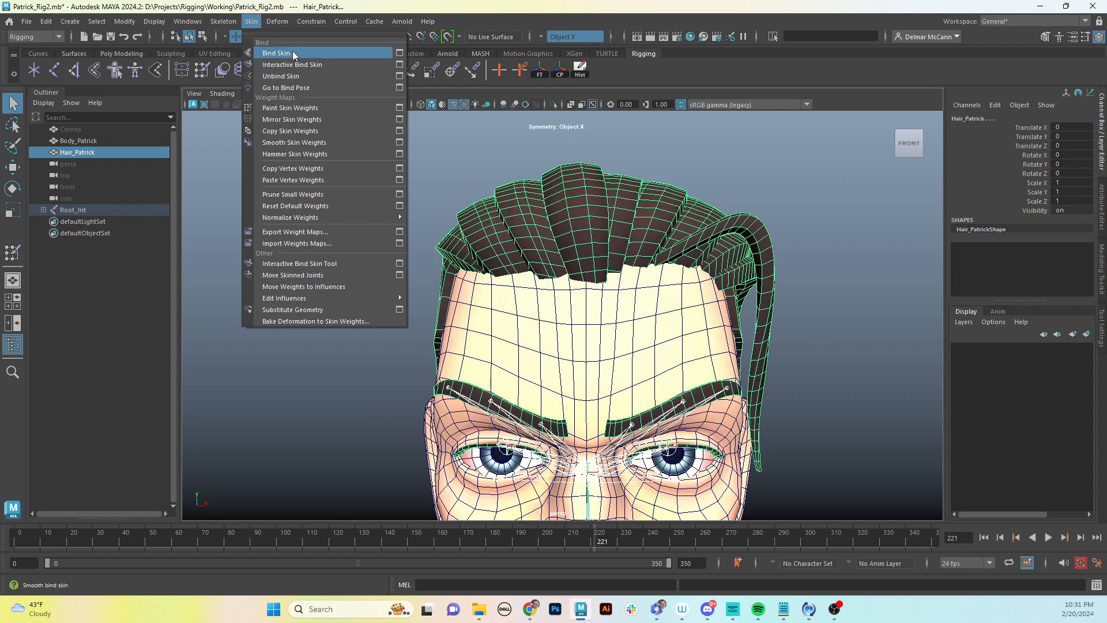
left_click(400, 52)
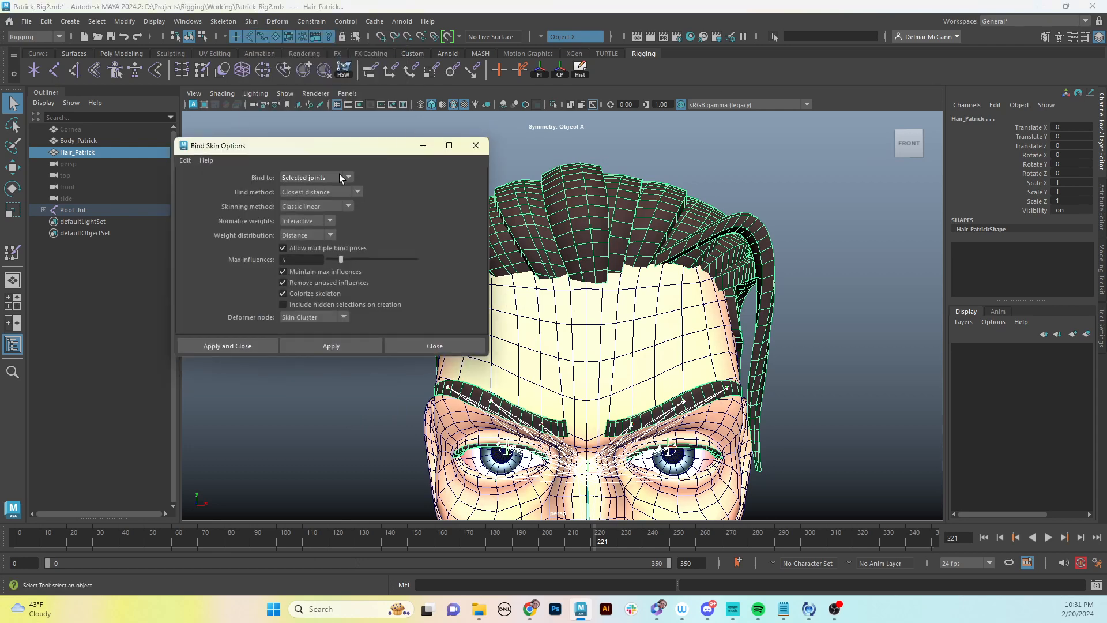
left_click(348, 177)
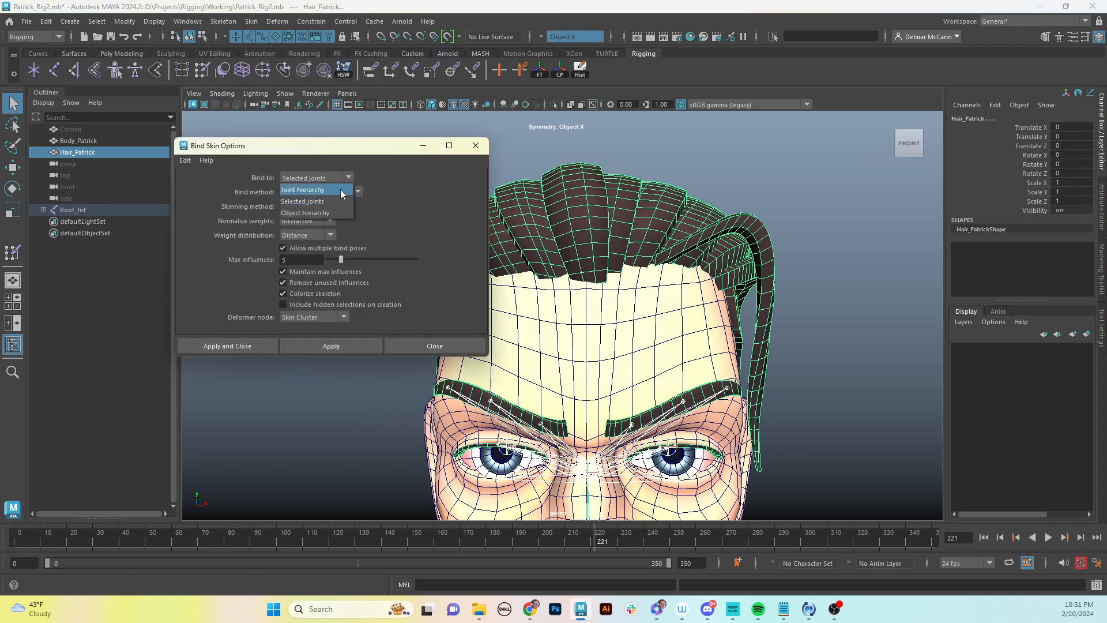
left_click(340, 189)
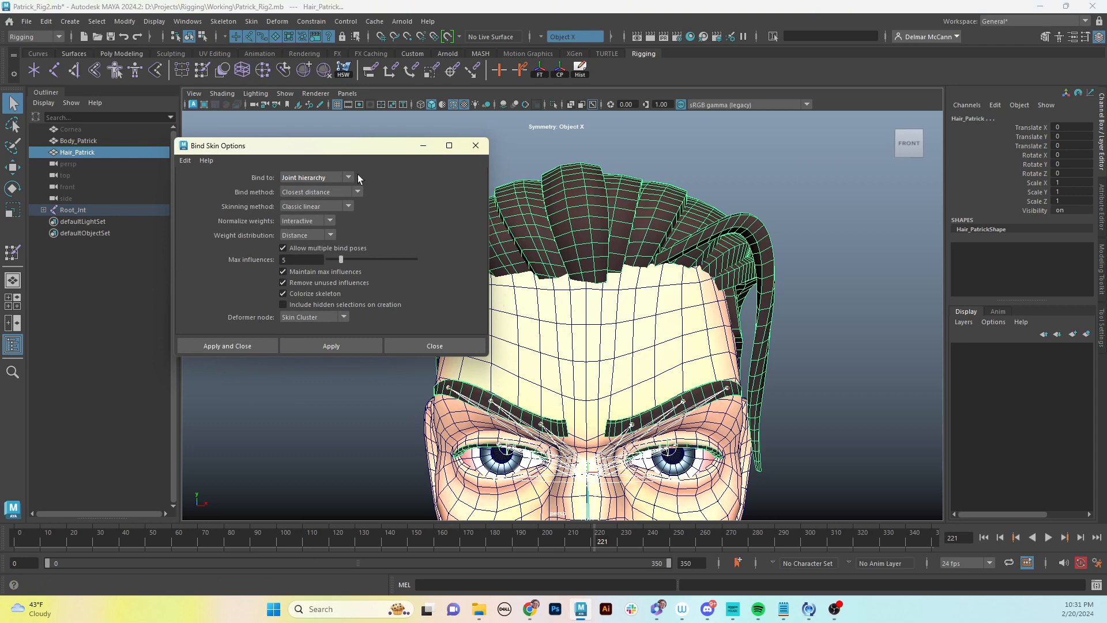
left_click(348, 178)
left_click(332, 199)
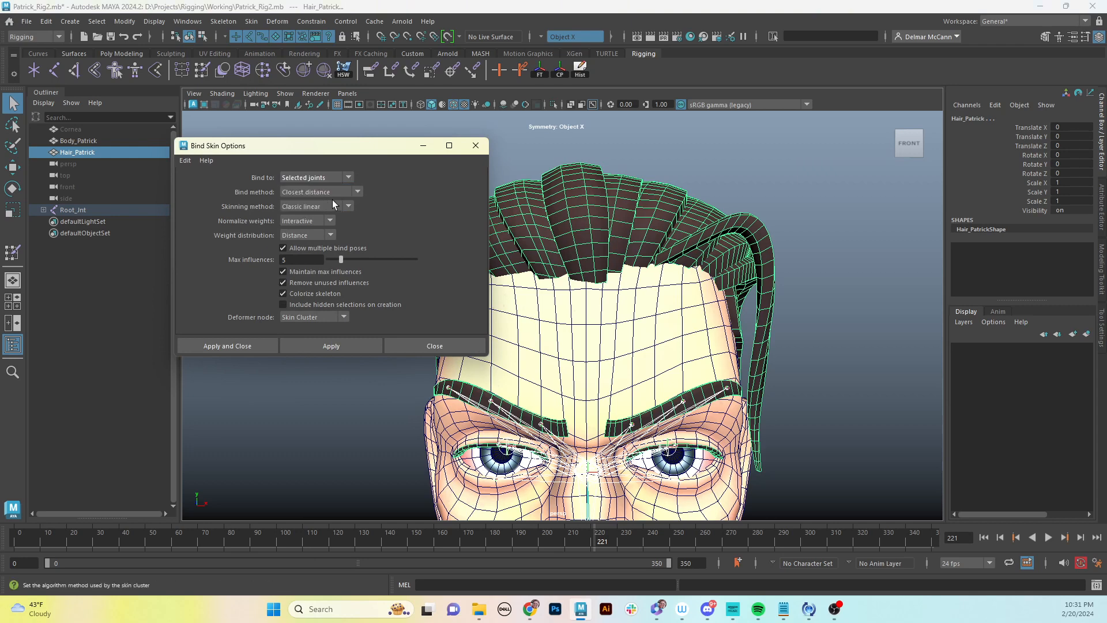
left_click_drag(656, 327, 635, 233, "alt")
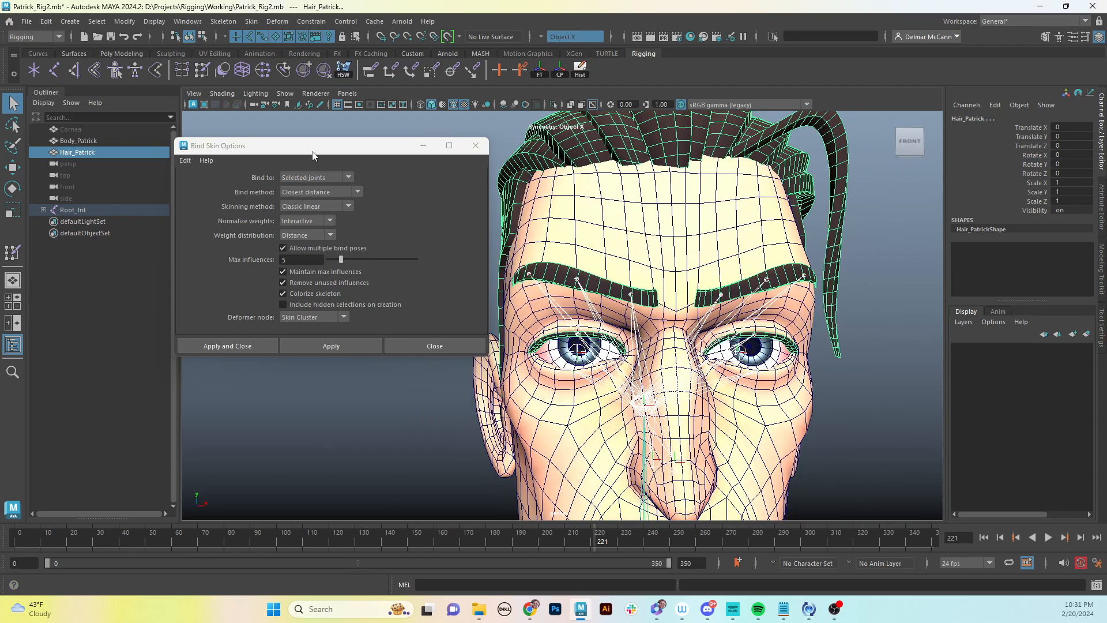
left_click(309, 153)
left_click_drag(309, 150, 306, 149)
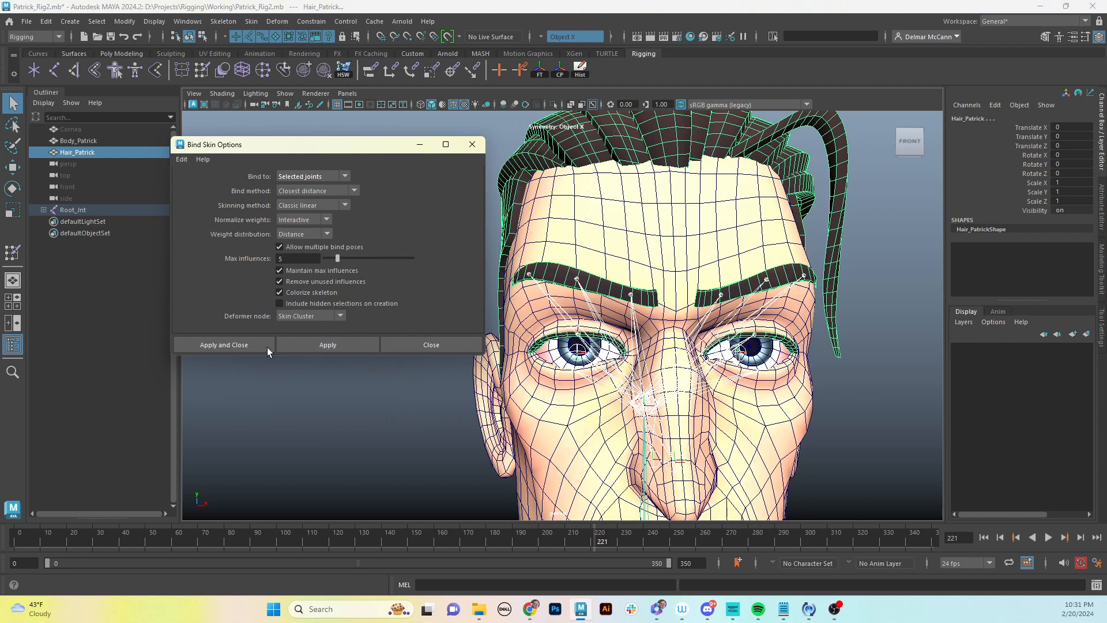
left_click(232, 345)
Test the eyebrow deformation by moving L_BrowMid_Jnt upward, and undo the move.
left_click_drag(465, 328, 477, 292, "alt")
left_click_drag(542, 272, 510, 279, "alt")
left_click(710, 236)
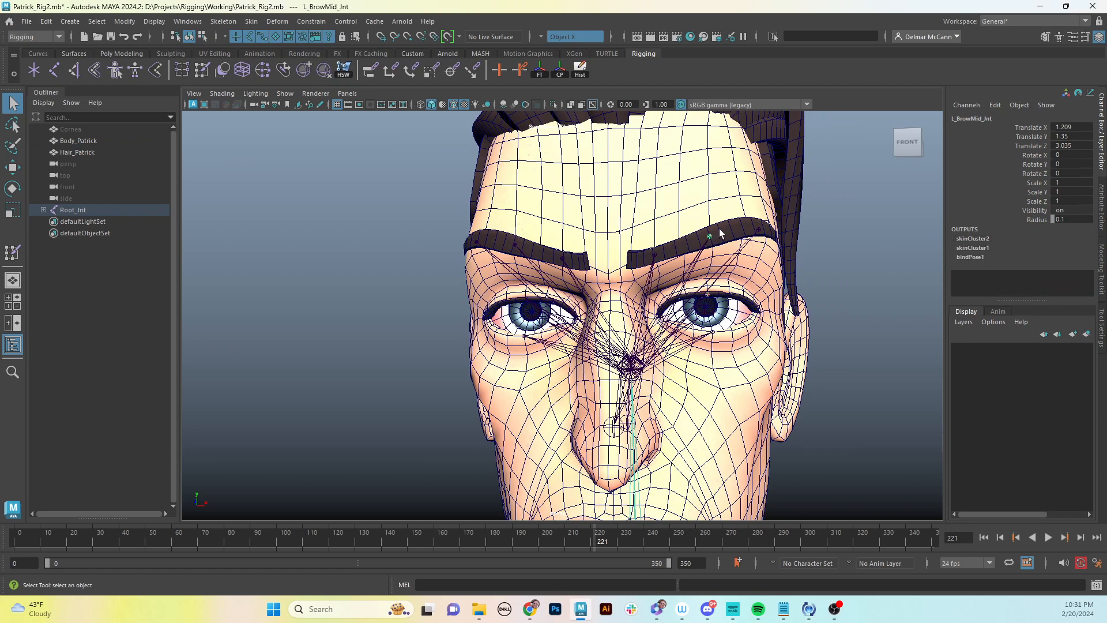
key("w")
left_click_drag(710, 235, 723, 187)
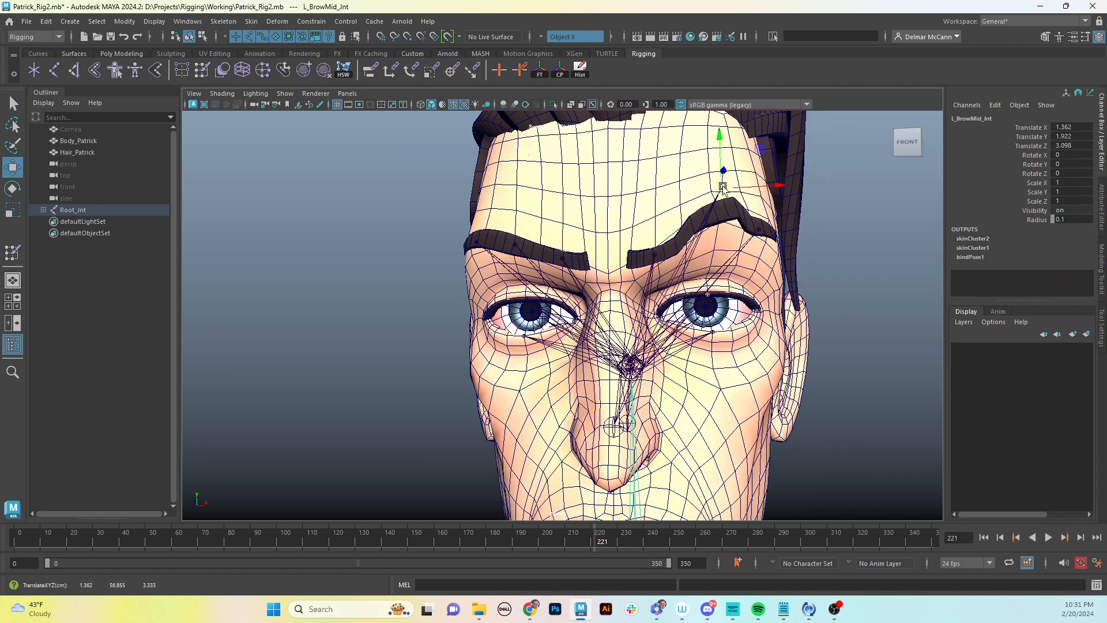
key("ctrl+z")
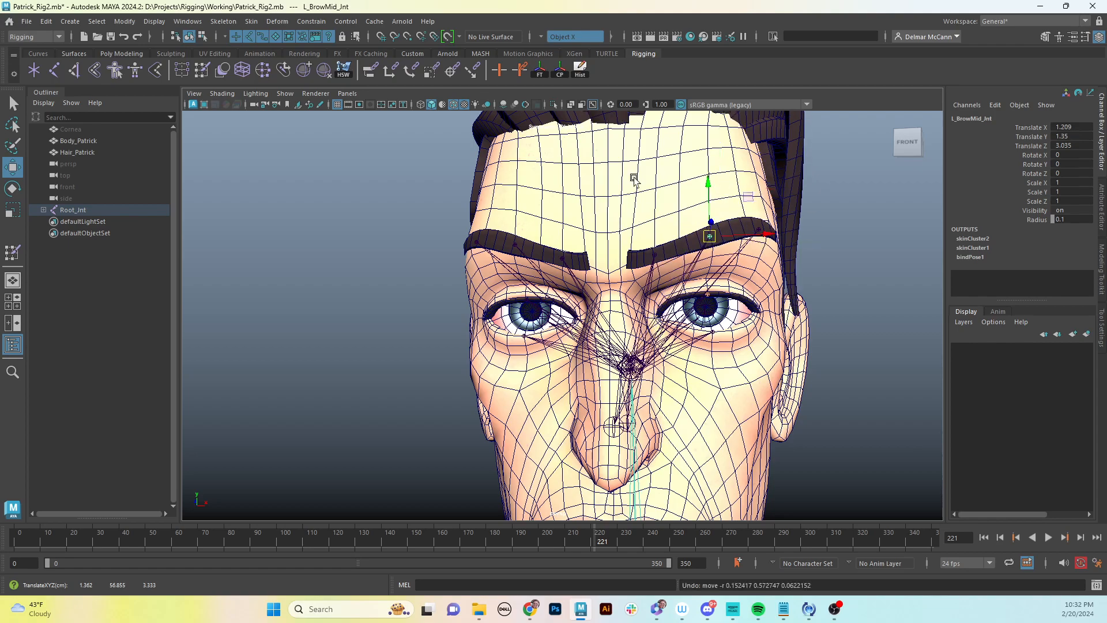
Copy skin weights from Body_Patrick to Hair_Patrick with Closest point on surface and Closest joint as Influence Association 1.
left_click_drag(594, 205, 684, 235, "alt")
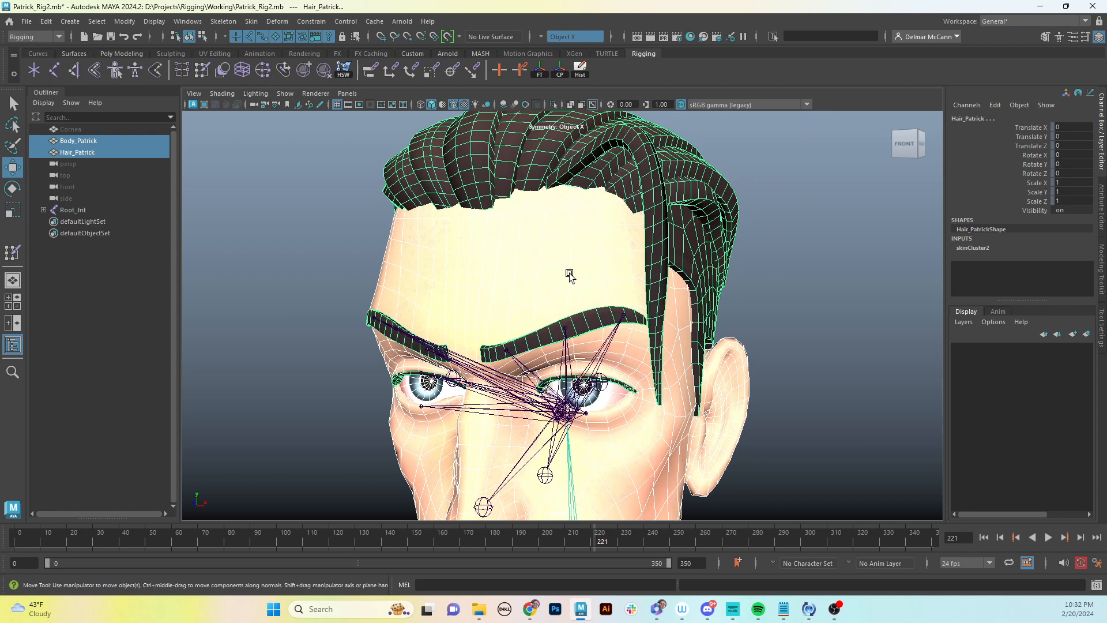
left_click_drag(569, 274, 600, 275, "alt")
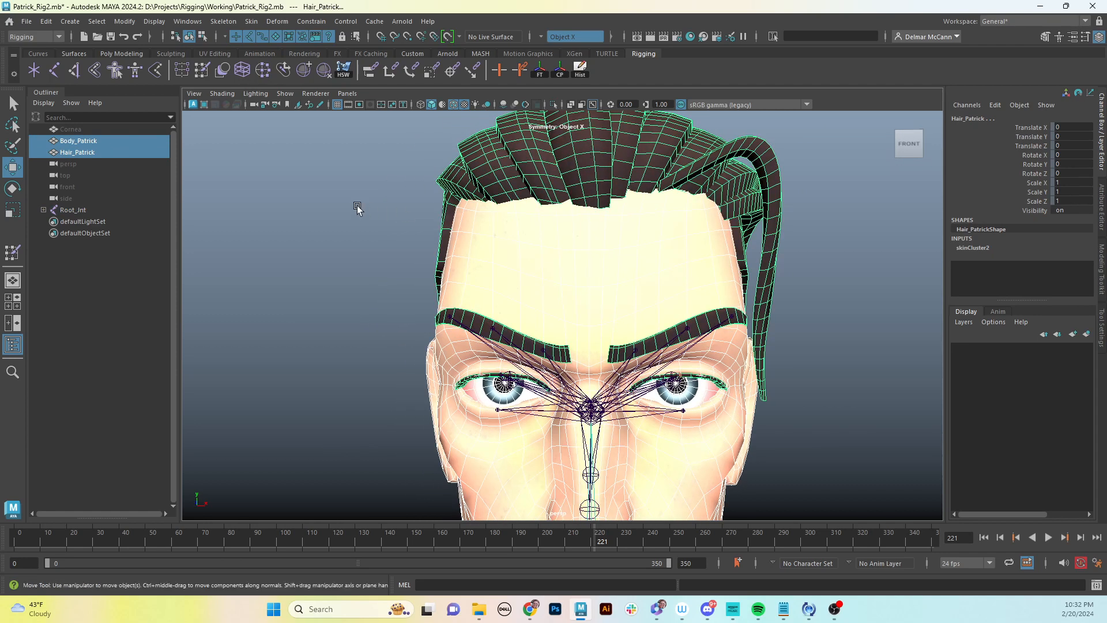
left_click(251, 22)
left_click(399, 131)
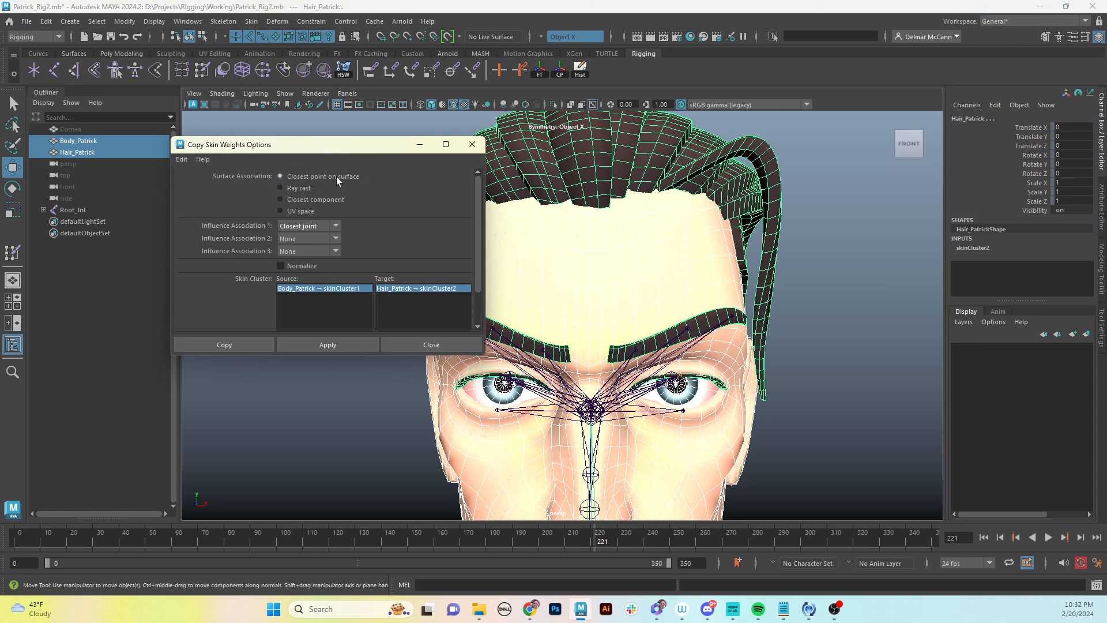
left_click(337, 226)
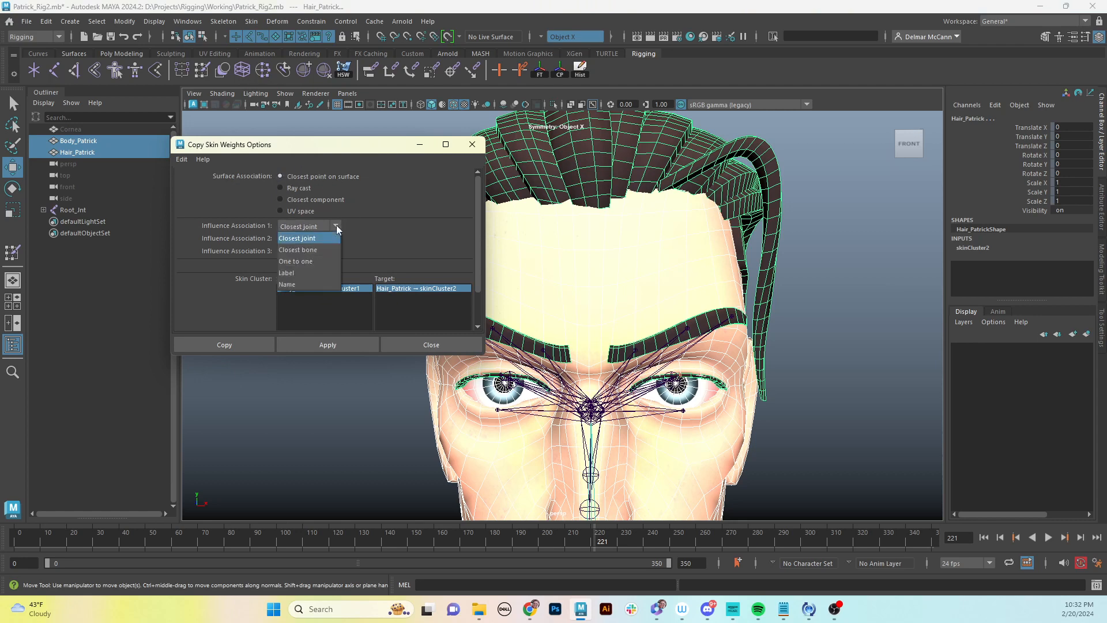
left_click(390, 224)
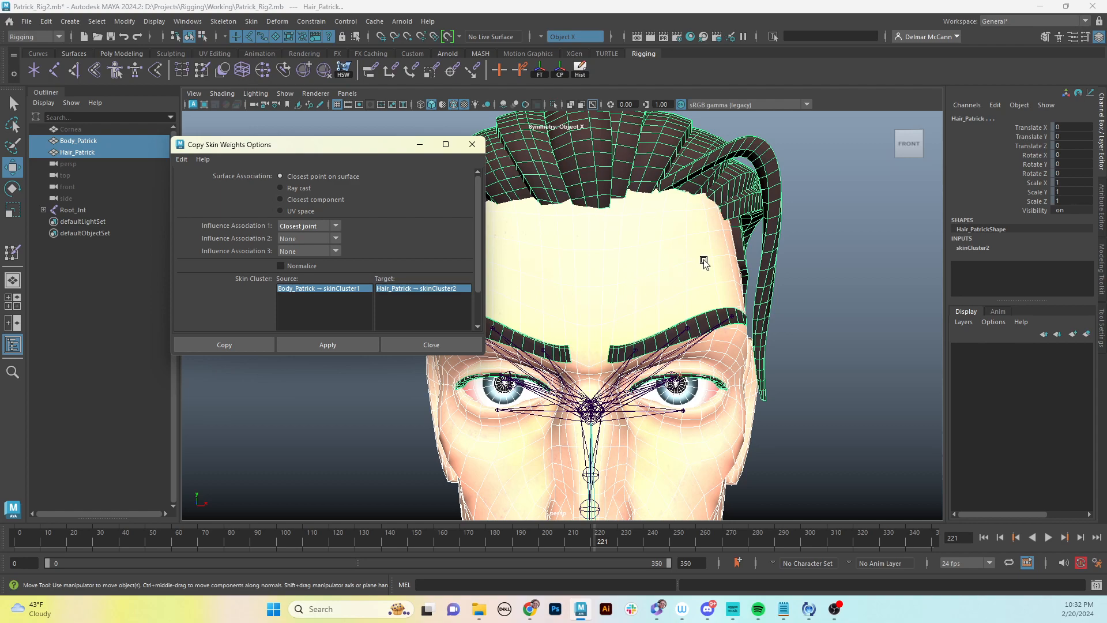
middle_click_drag(585, 323, 711, 265, "alt")
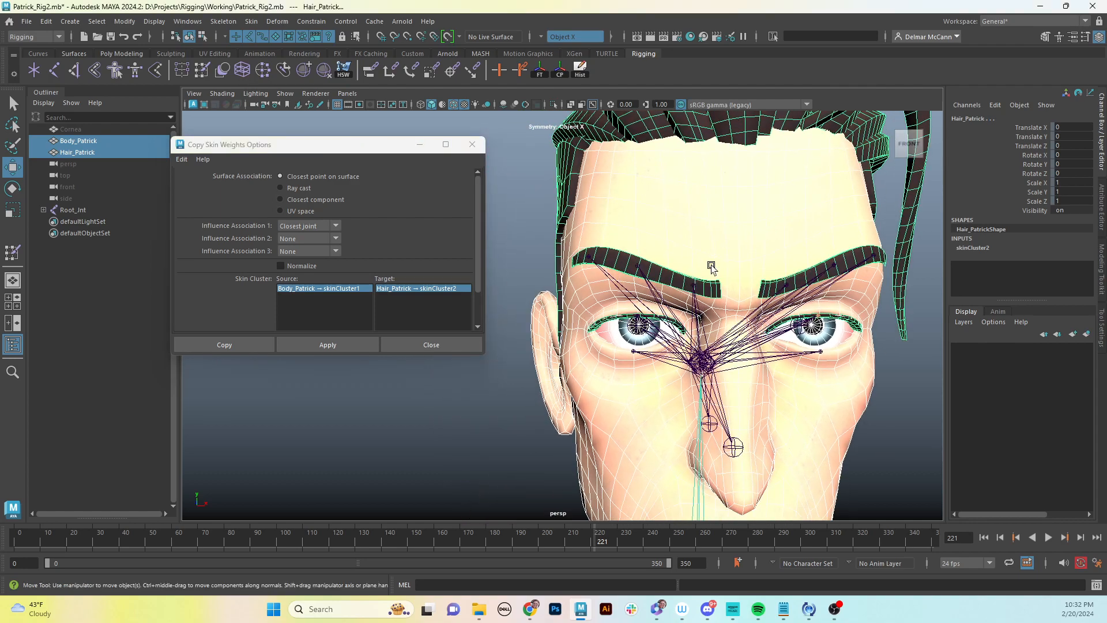
mouse_move(711, 265)
left_mouse_down("alt")
mouse_move(714, 253)
mouse_move(702, 264)
left_mouse_up("alt")
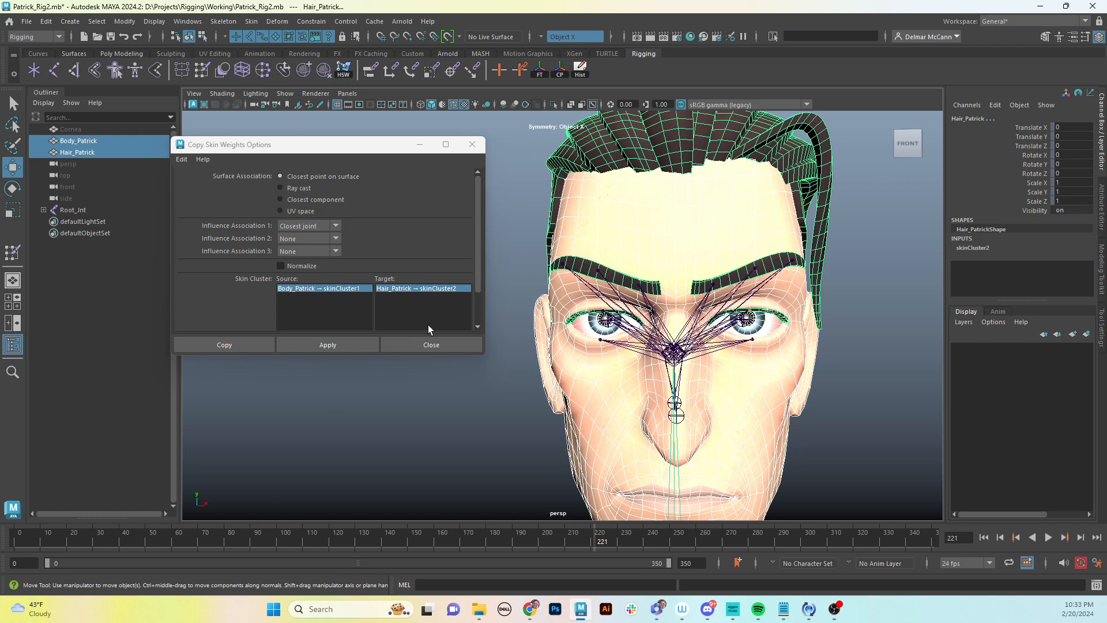
left_click(236, 345)
middle_click_drag(813, 334, 787, 353, "alt")
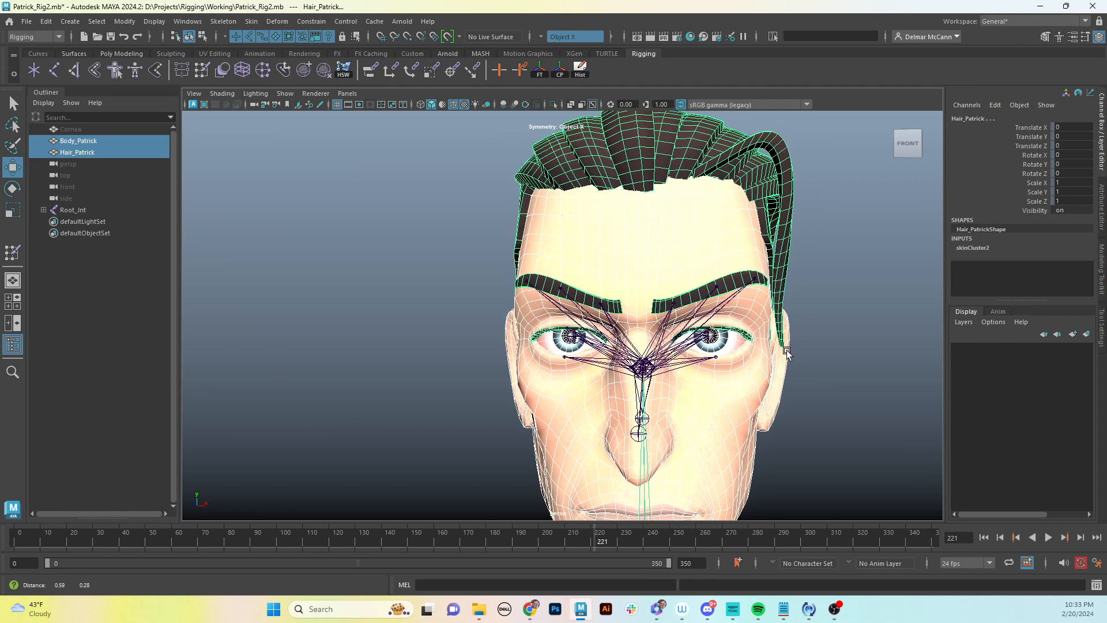
Test the copied eyebrow weights by moving L_BrowMid_Jnt and the left outer brow joint vertically, and undo the moves.
left_click(818, 313)
left_click_drag(769, 279, 815, 253, "alt")
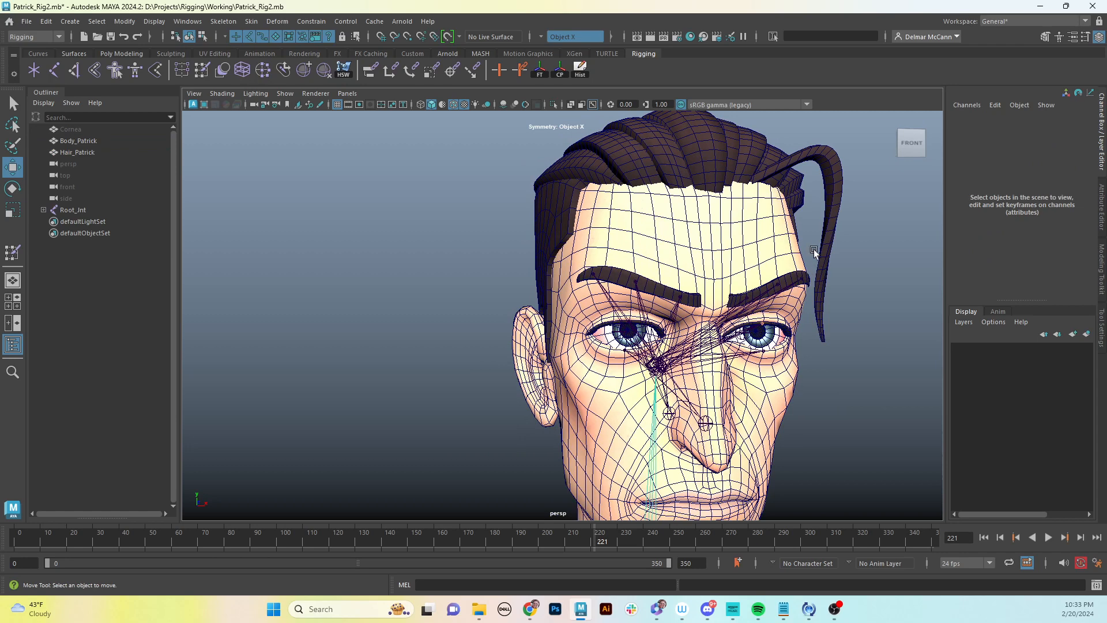
left_click(778, 285)
left_click_drag(781, 285, 730, 282, "alt")
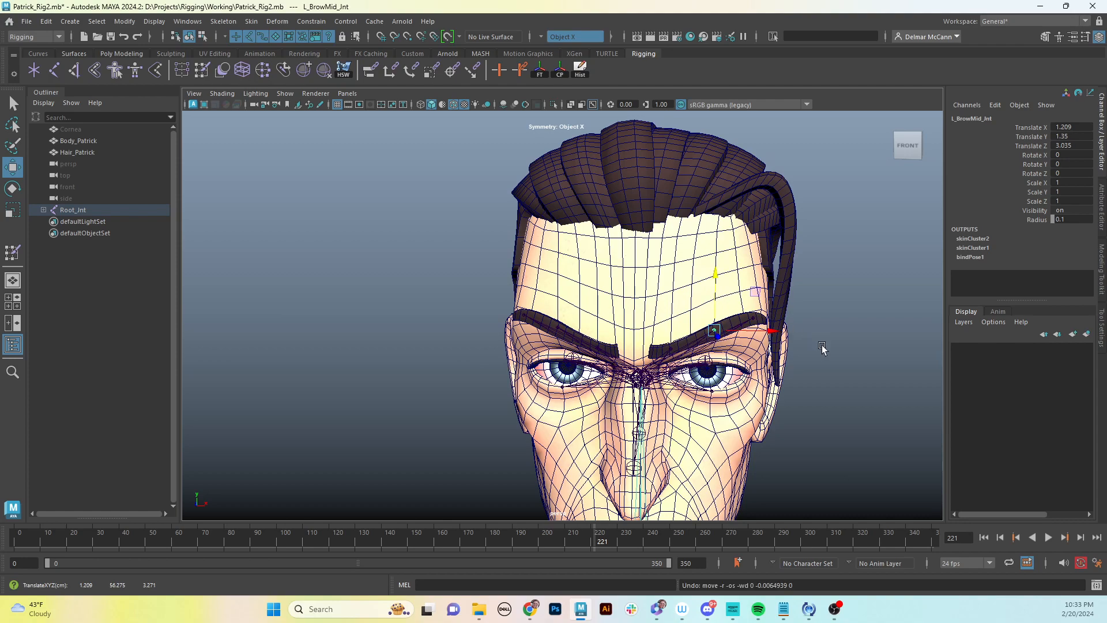
left_click_drag(823, 348, 760, 260, "alt")
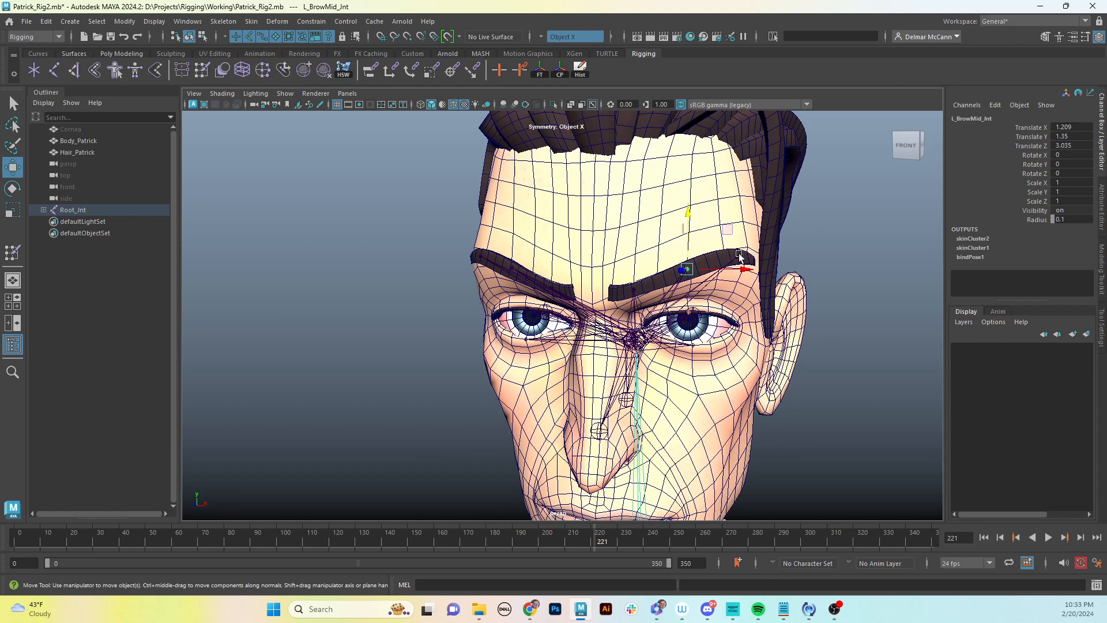
left_click(739, 255)
left_click_drag(740, 206, 738, 181)
key("ctrl+z")
Switch Hair_Patrick to component selection and select the vertices of the loose hair strand beside the forehead.
left_click_drag(770, 302, 841, 282, "alt")
left_click(820, 260)
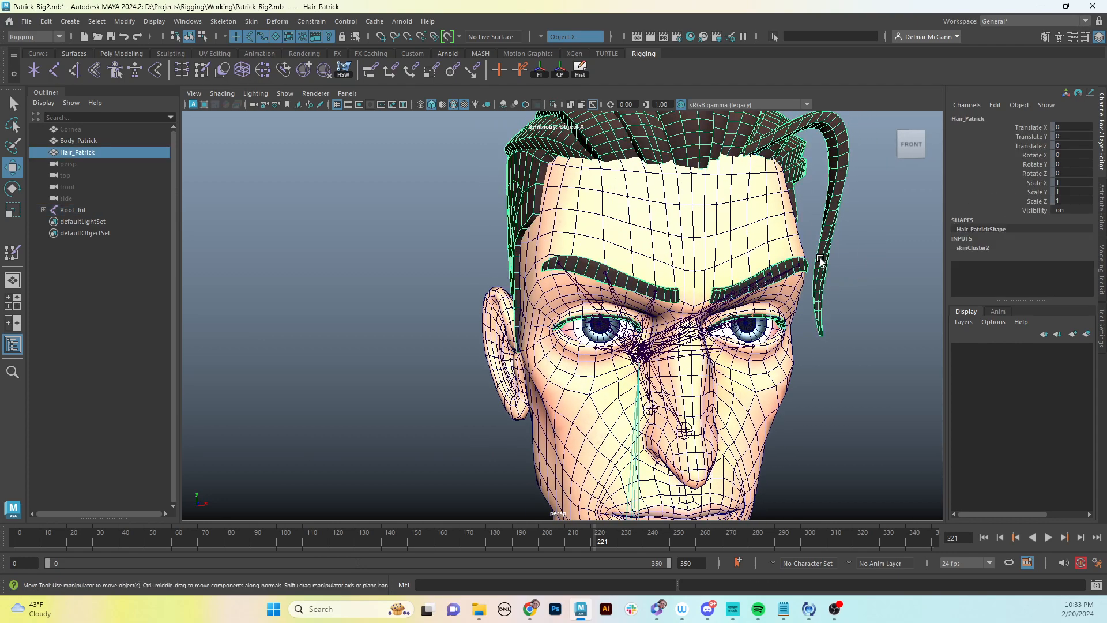
key("F8")
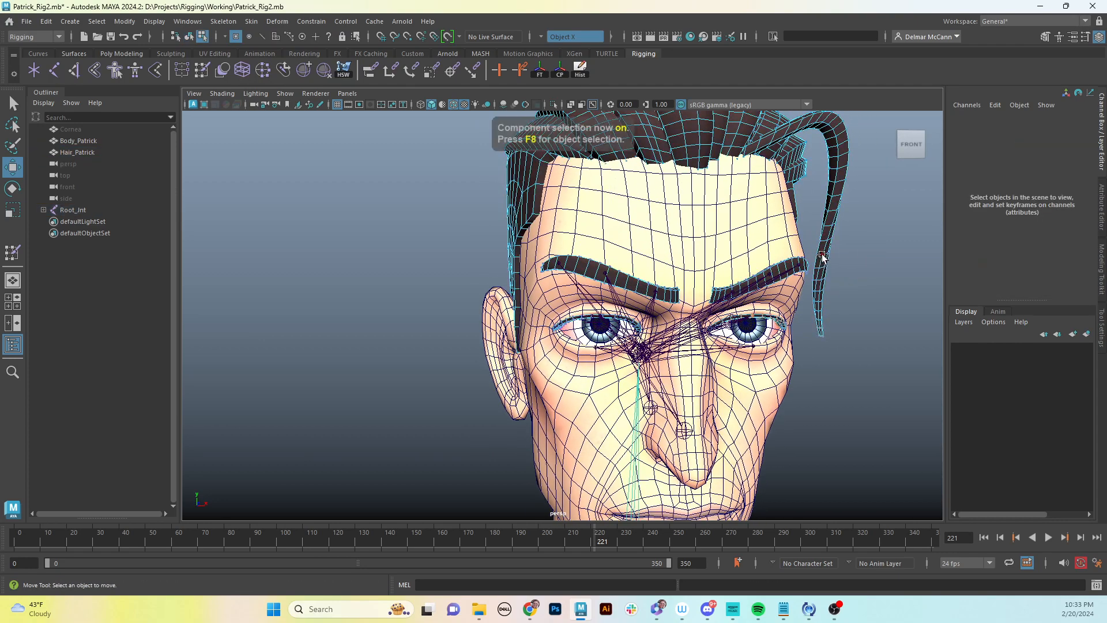
double_click(822, 256)
left_click_drag(842, 298, 851, 298, "alt")
left_click_drag(853, 297, 838, 314, "alt")
left_click(833, 259)
double_click(815, 233)
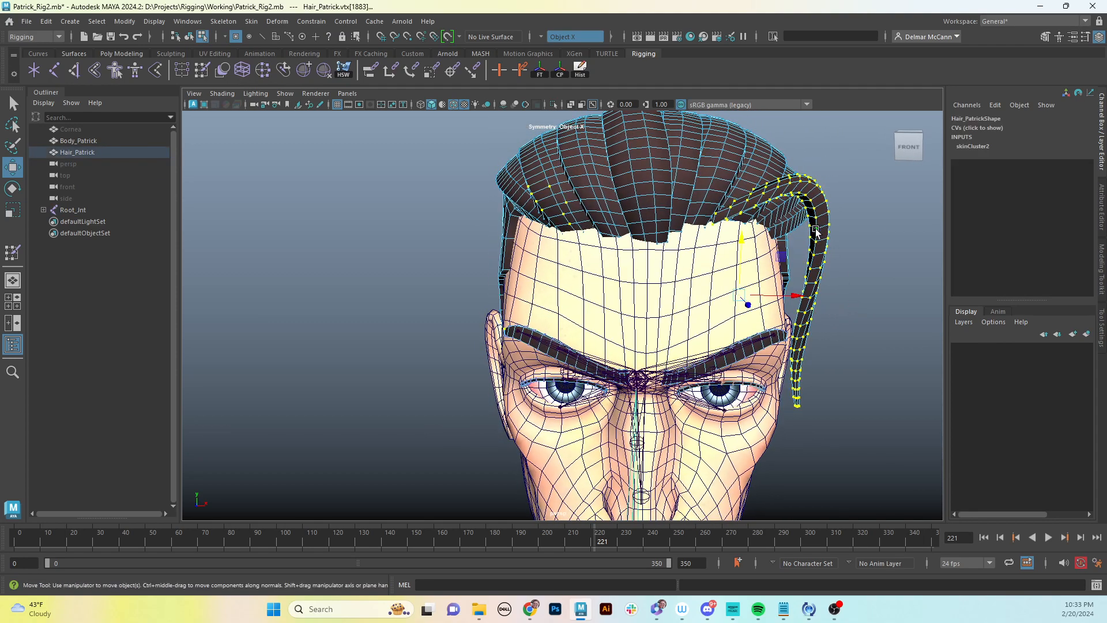
Turn off Object X symmetry and limit the selection to the loose strand's own vertices.
key("e")
left_click(829, 258)
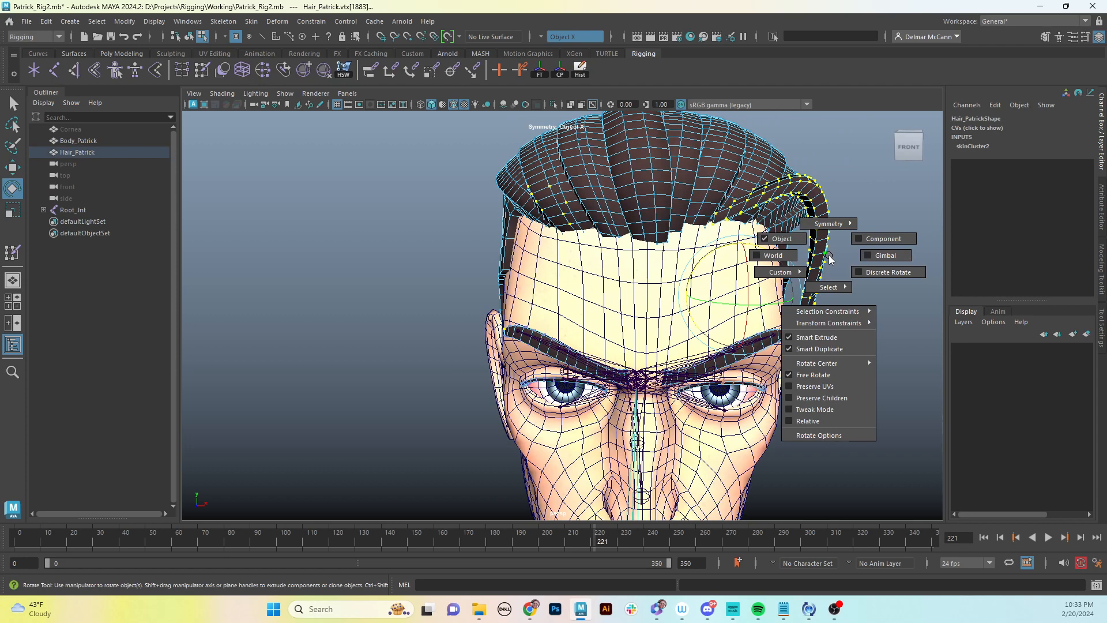
mouse_move(826, 227)
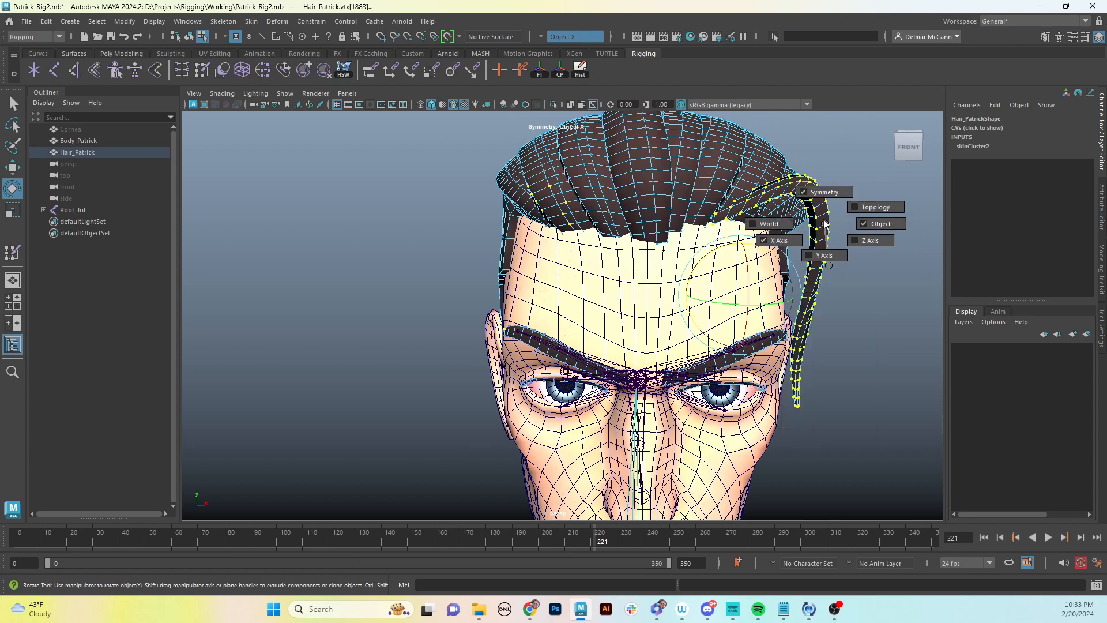
left_click(822, 193)
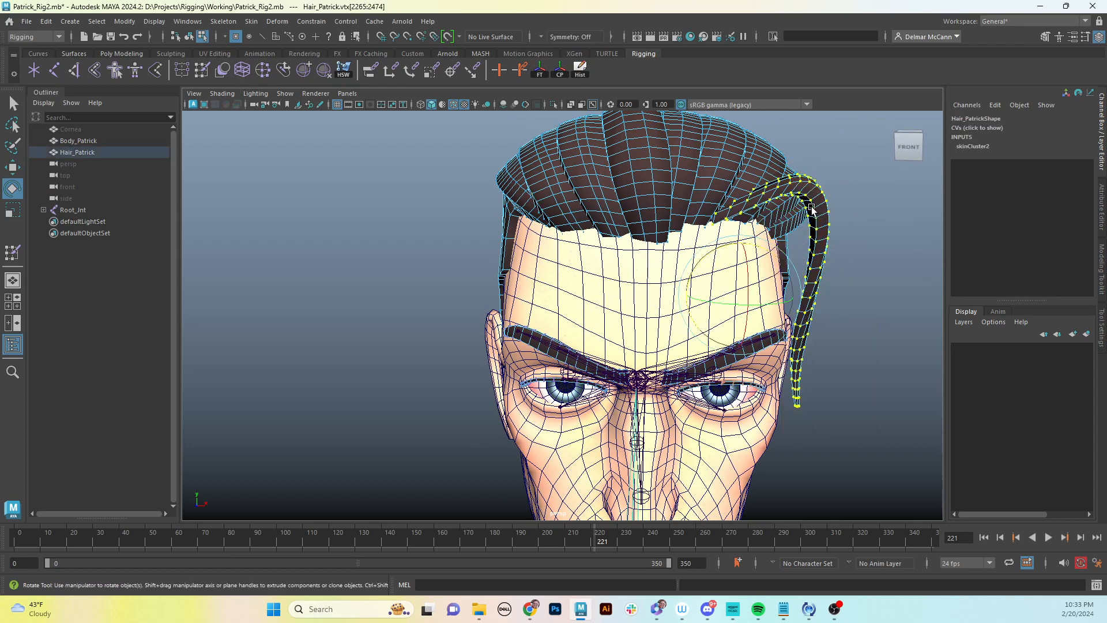
middle_click_drag(838, 317, 825, 296, "alt")
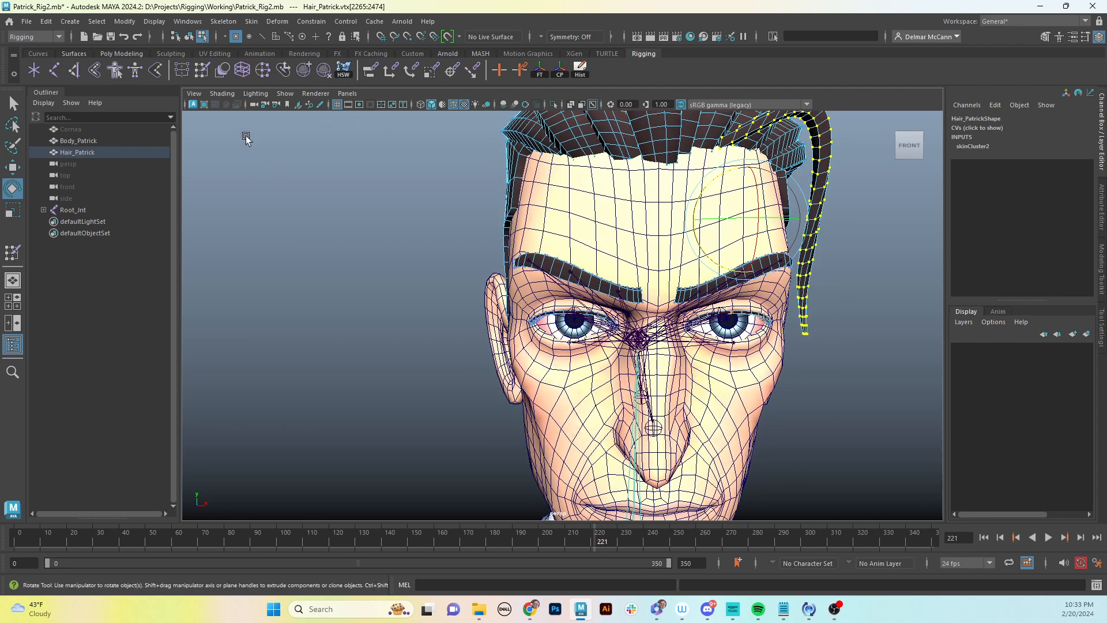
Open the Component Editor on the Smooth Skins weights of the selected strand vertices.
left_click(181, 23)
mouse_move(224, 78)
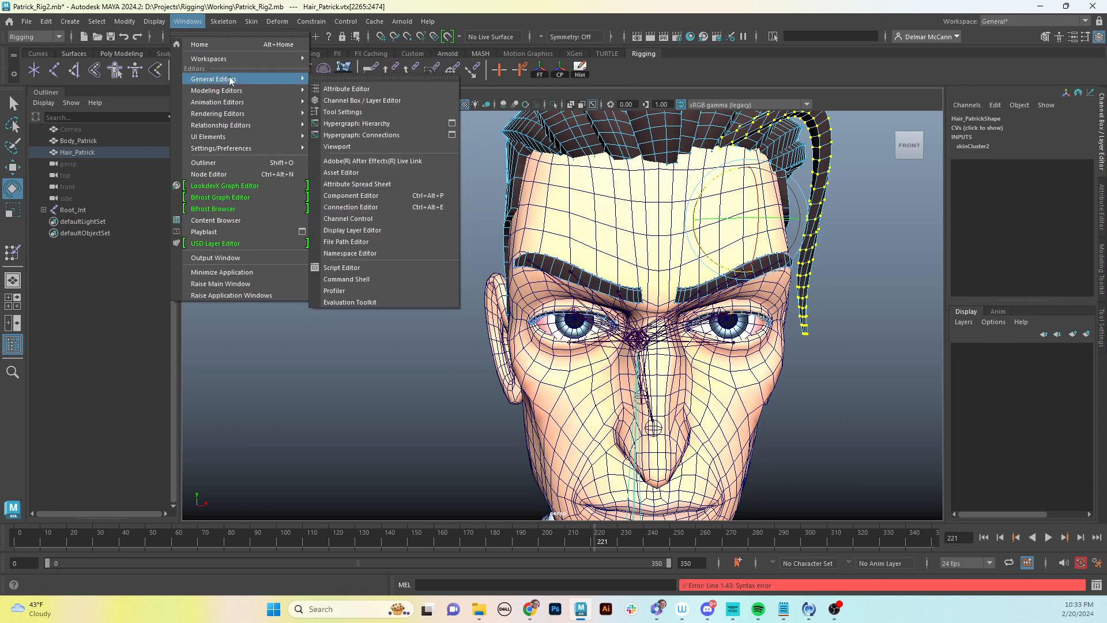
left_click(368, 196)
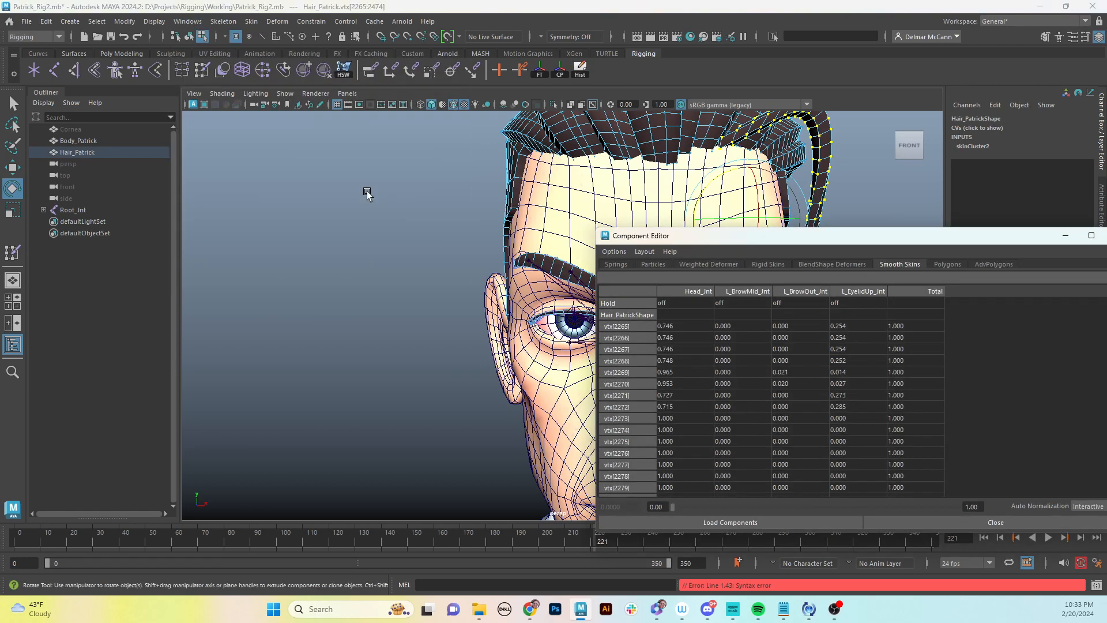
left_click_drag(767, 248, 467, 307)
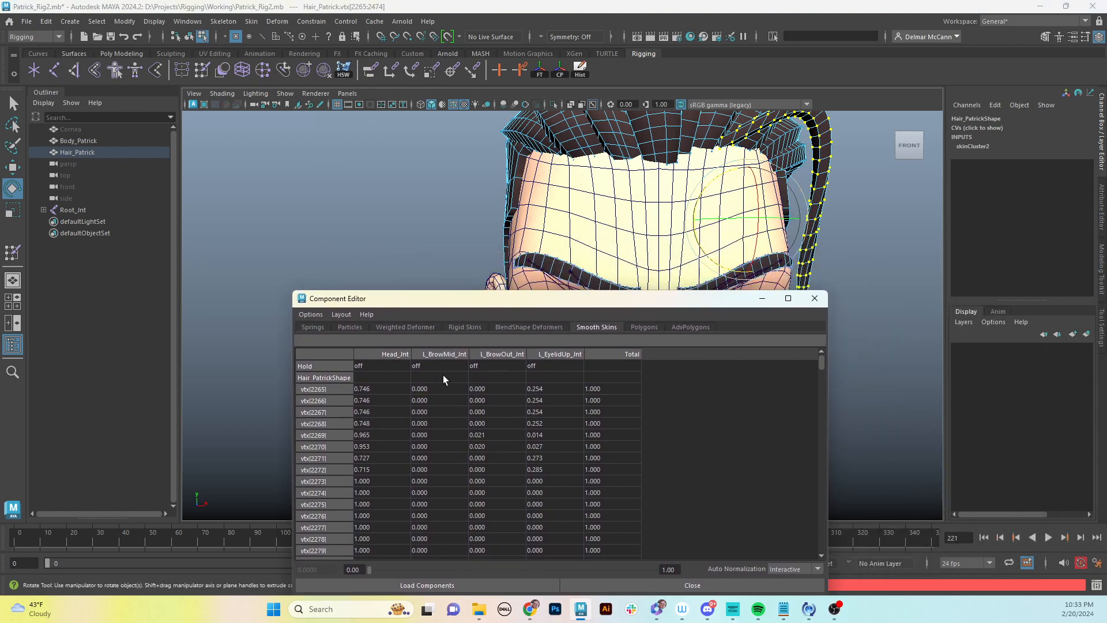
left_click(379, 354)
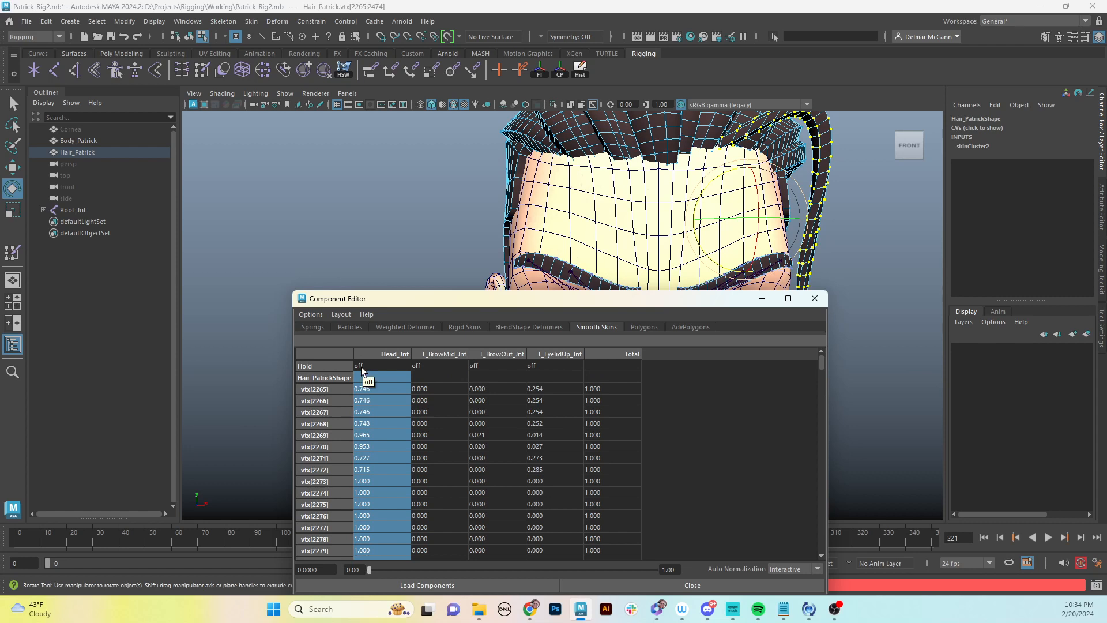
key("ctrl+z")
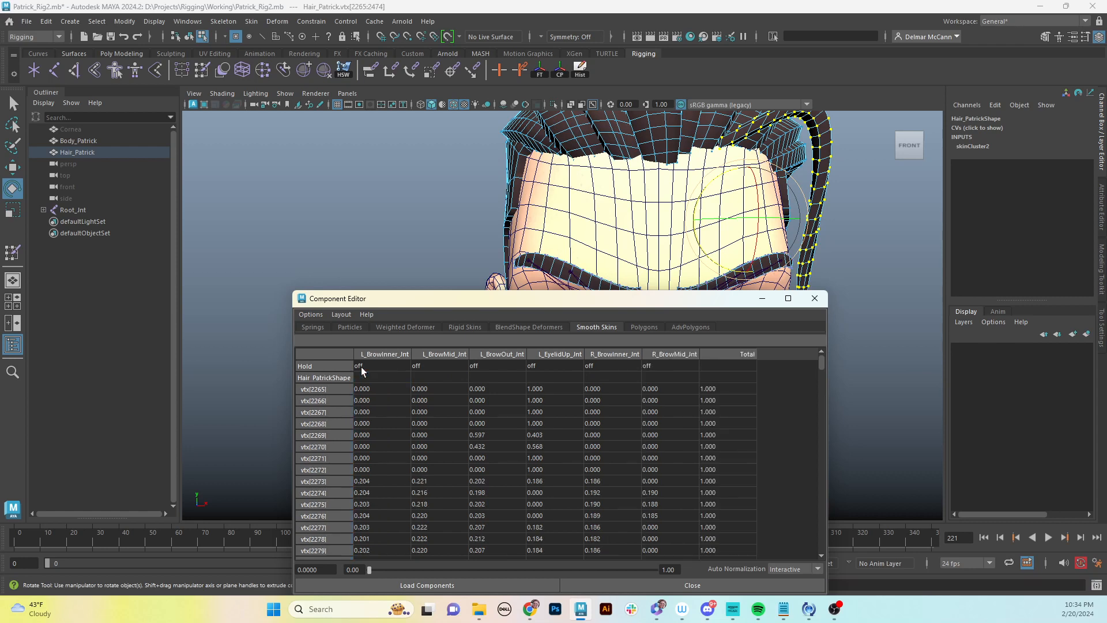
key("ctrl+z")
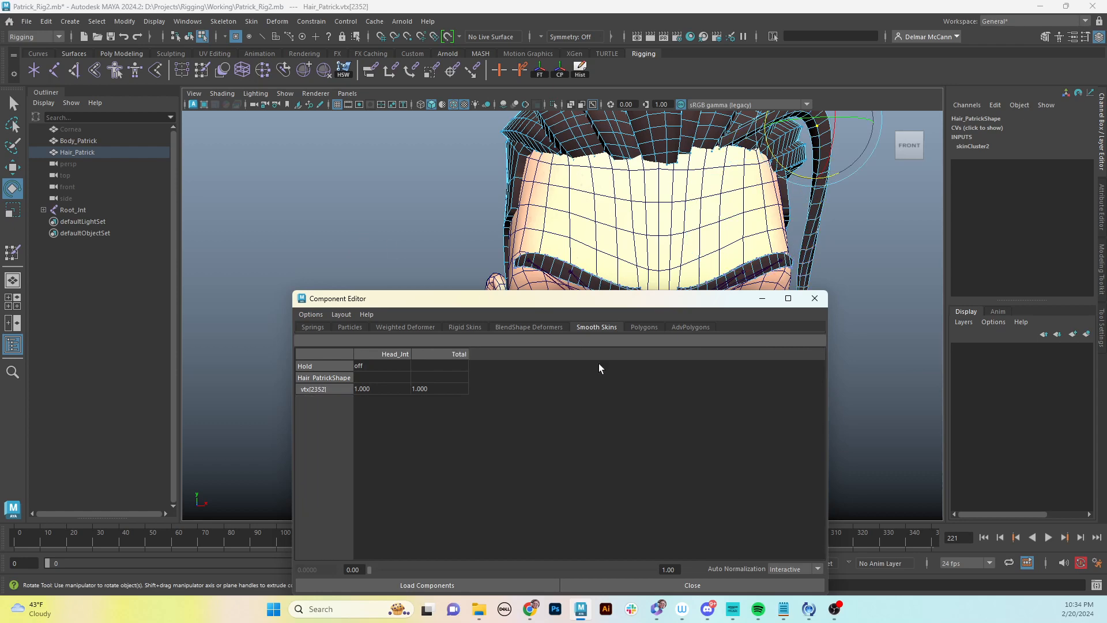
left_click(645, 326)
left_click(600, 327)
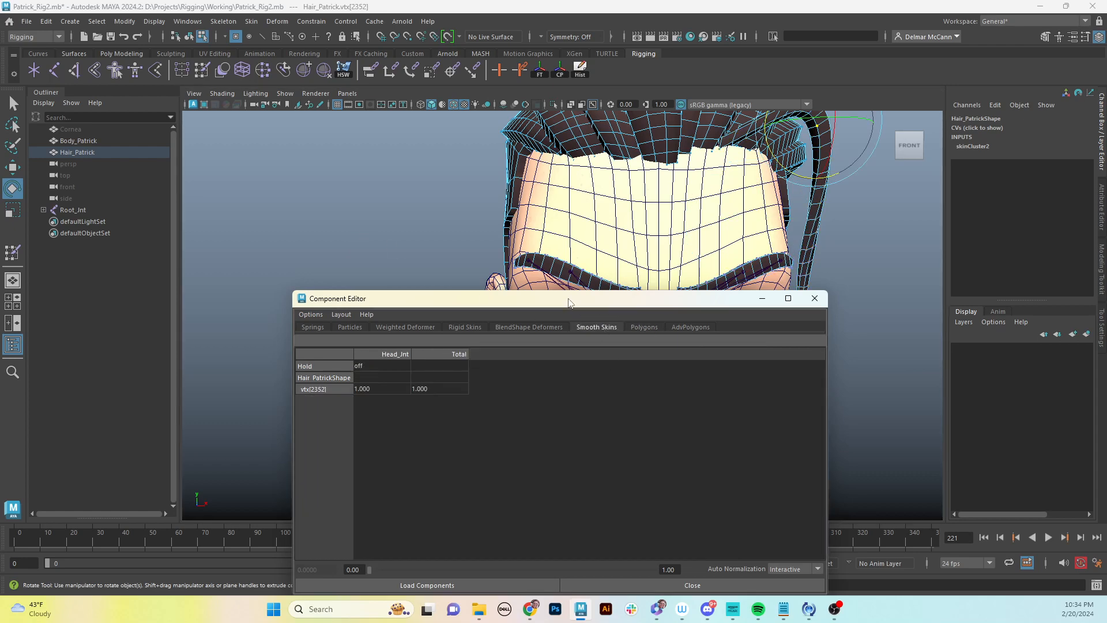
Reselect the whole loose strand, set its Head_Jnt weights to 1, and return to object selection.
left_click(816, 245)
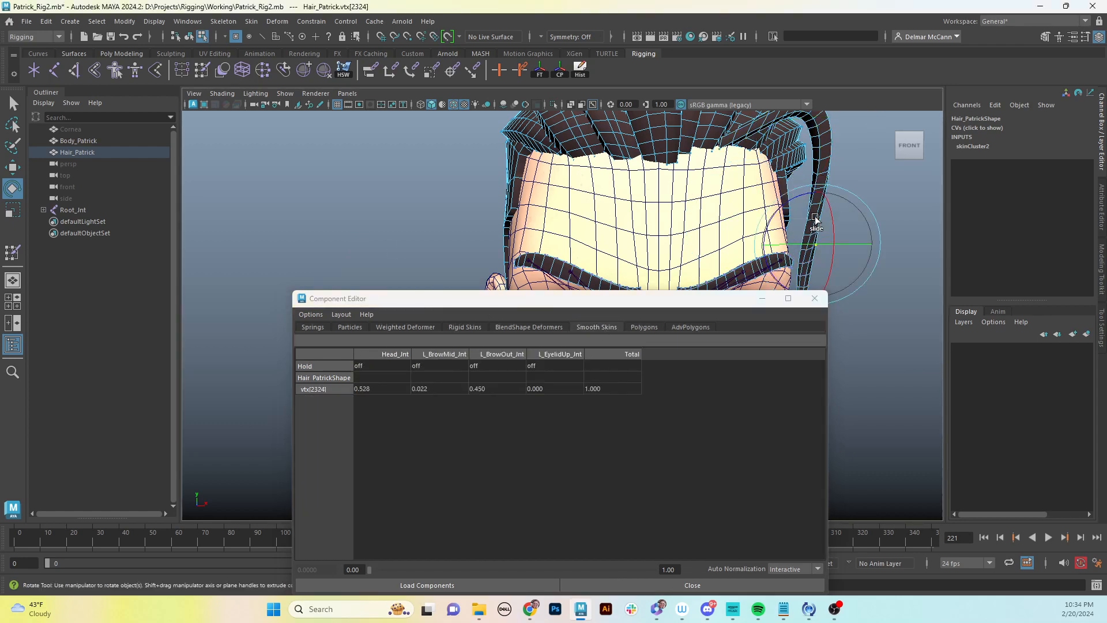
double_click(828, 161)
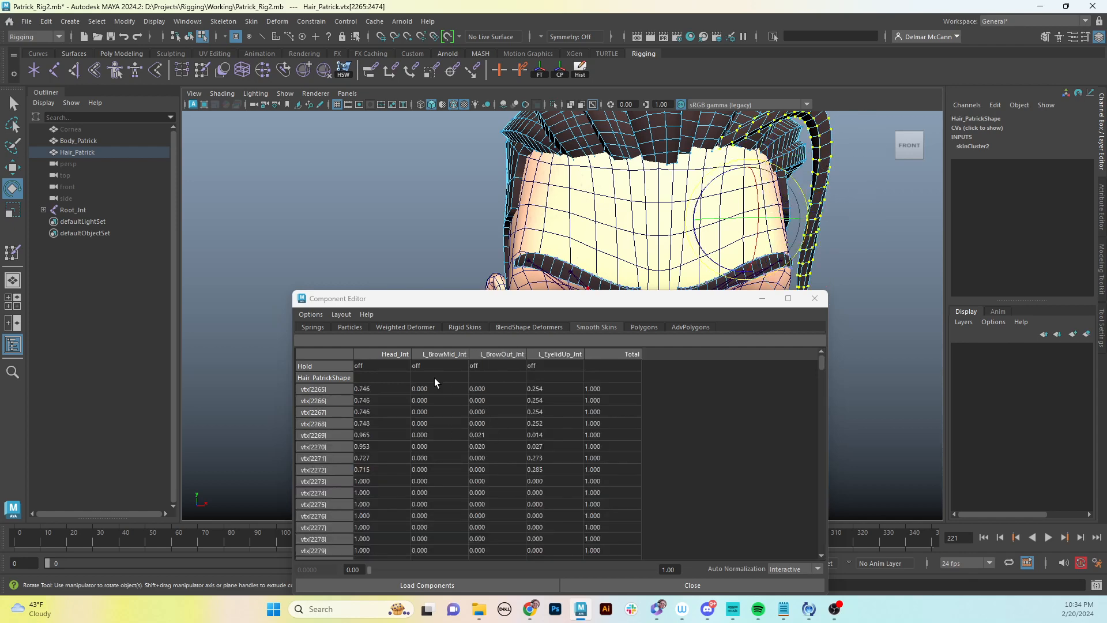
left_click(396, 354)
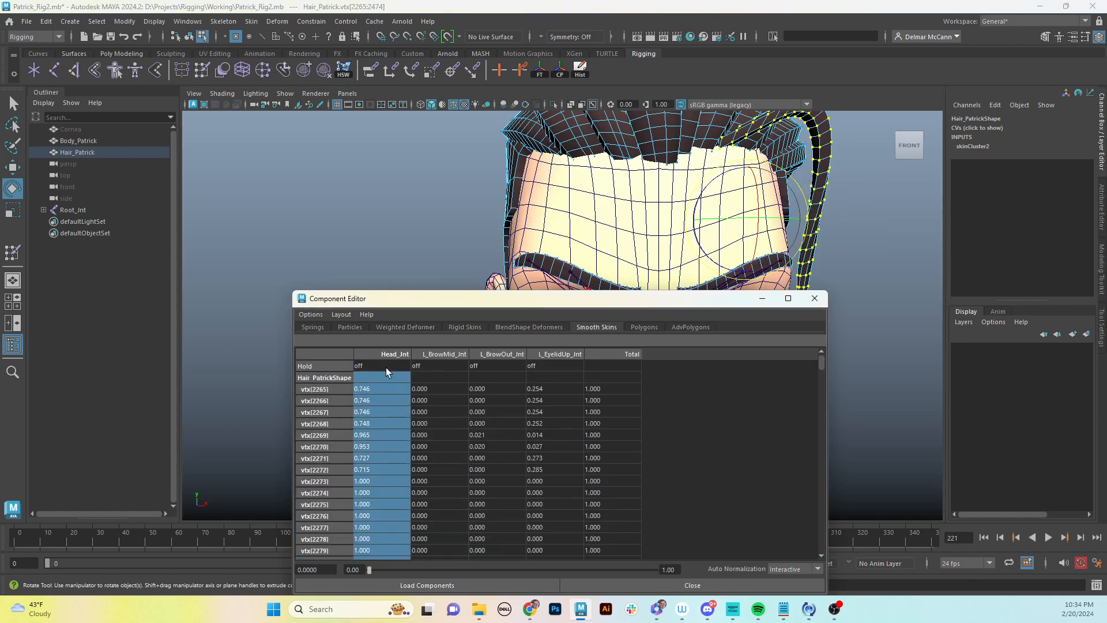
type("1")
key("Return")
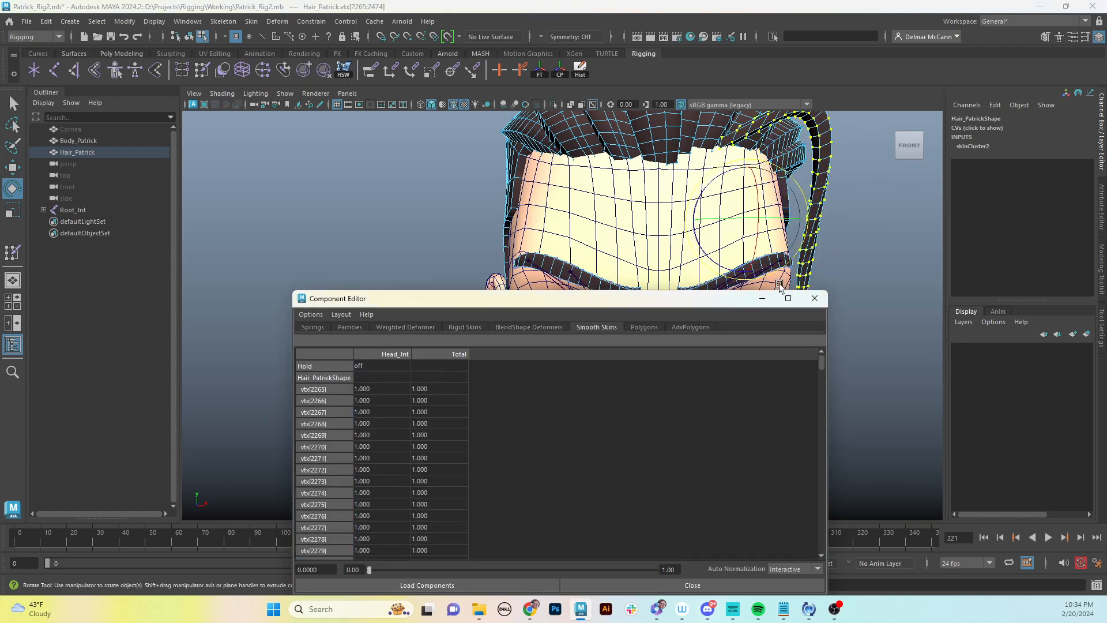
left_click(814, 298)
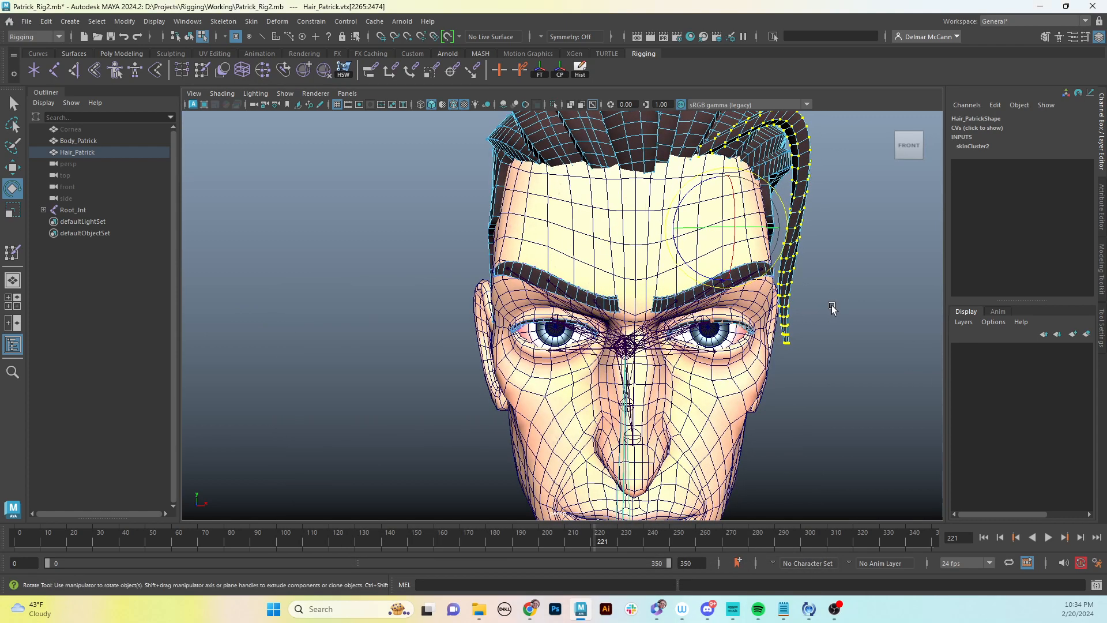
left_click(832, 309)
key("F8")
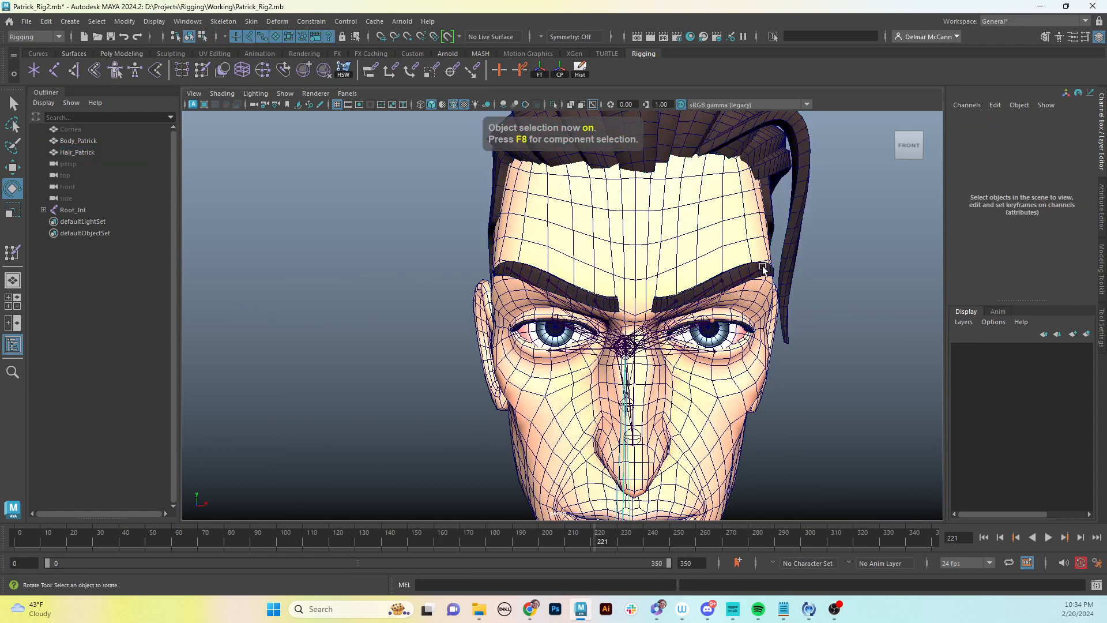
Test the outer eyebrow deformation by moving L_BrowOut_Jnt, and restore its position.
left_click(762, 268)
key("w")
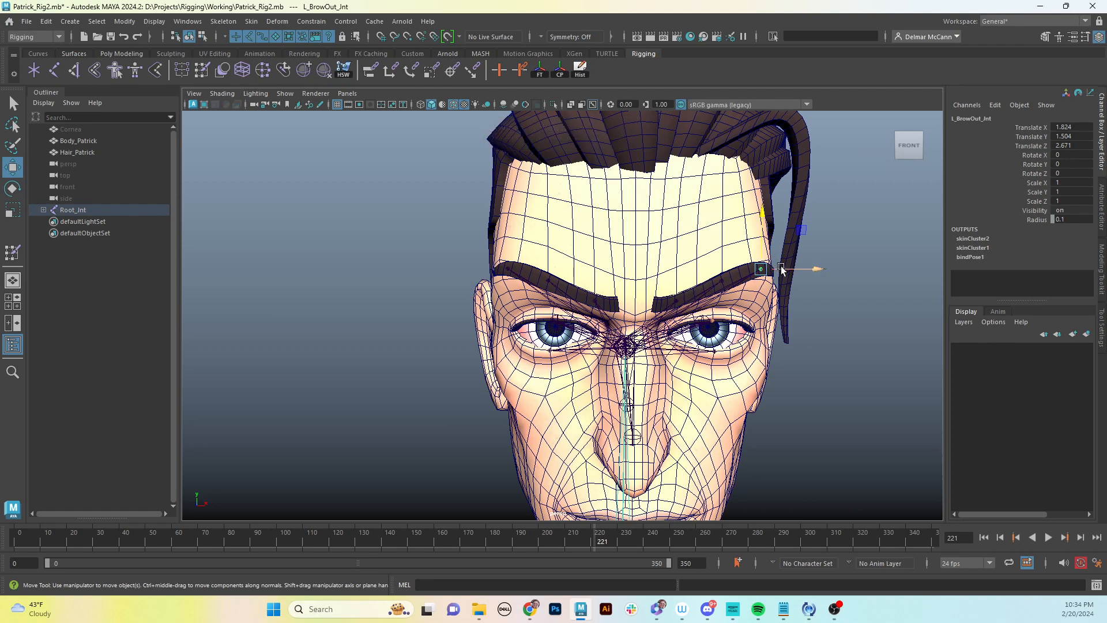
mouse_move(768, 270)
left_mouse_down()
mouse_move(761, 249)
mouse_move(763, 270)
left_mouse_up()
Test the eyelash deformation by moving L_EyelidUp_Jnt downward, and undo the move.
scroll(744, 352, "up", 5)
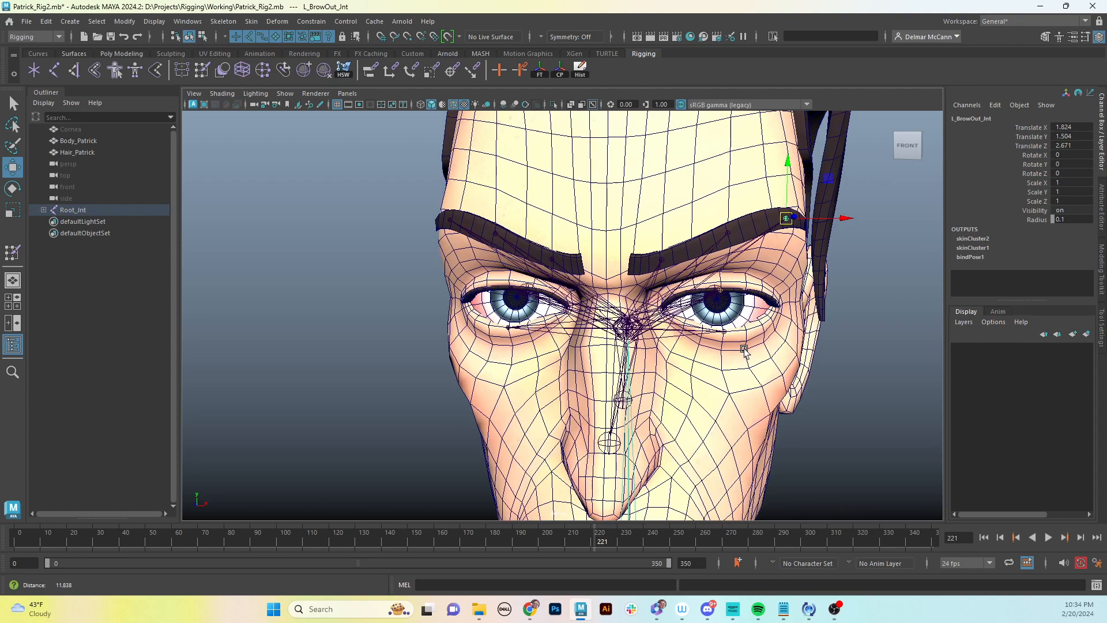
scroll(744, 352, "up", 6)
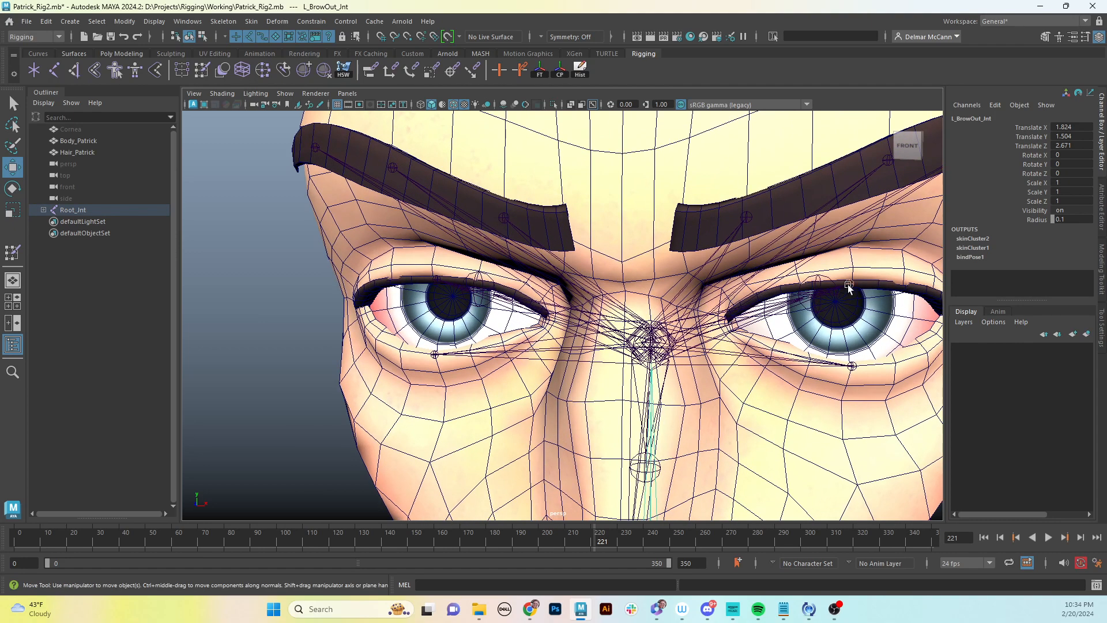
left_click(848, 285)
left_click_drag(854, 242, 855, 283)
left_click_drag(819, 323, 692, 340, "alt")
key("ctrl+z")
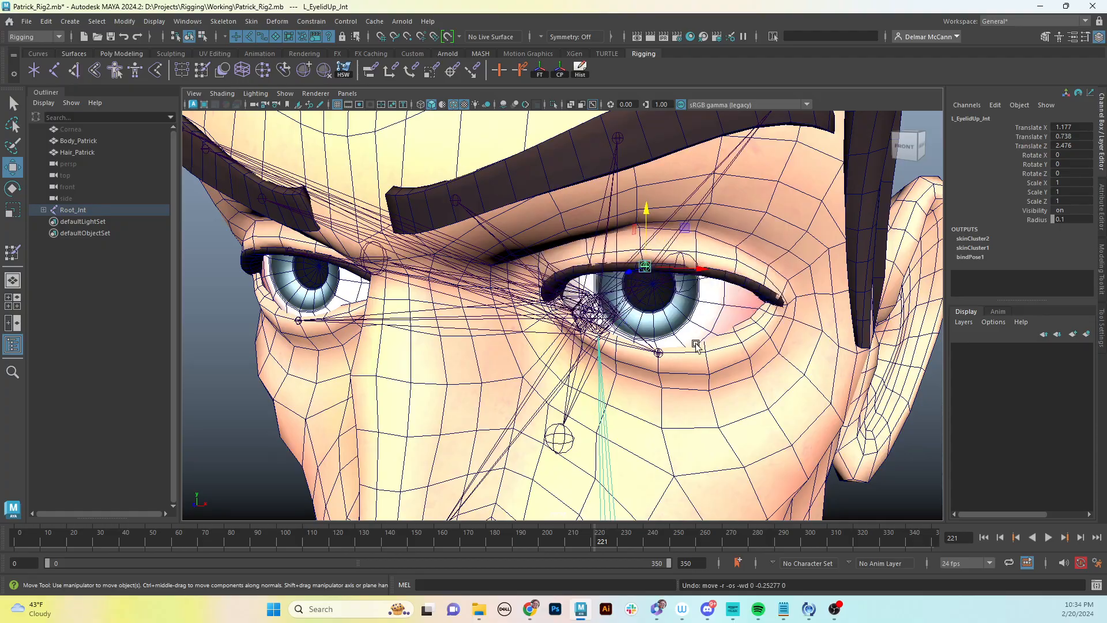
Examine the skinned eyelashes, eyebrows and hair around the face from close up and from the front.
middle_click_drag(692, 342, 715, 349, "alt")
right_click_drag(778, 340, 701, 349, "alt")
left_click_drag(700, 349, 807, 330, "alt")
middle_click_drag(807, 330, 725, 346, "alt")
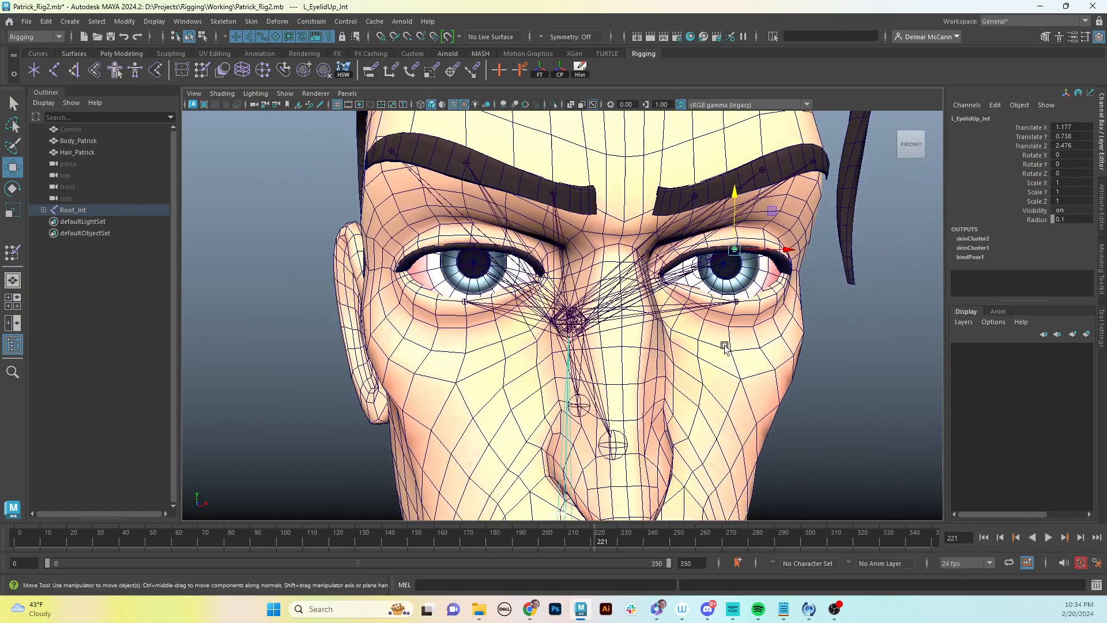
left_click_drag(724, 346, 763, 340, "alt")
right_click_drag(840, 319, 702, 336, "alt")
mouse_move(727, 350)
left_mouse_down("alt")
mouse_move(744, 349)
mouse_move(712, 353)
left_mouse_up("alt")
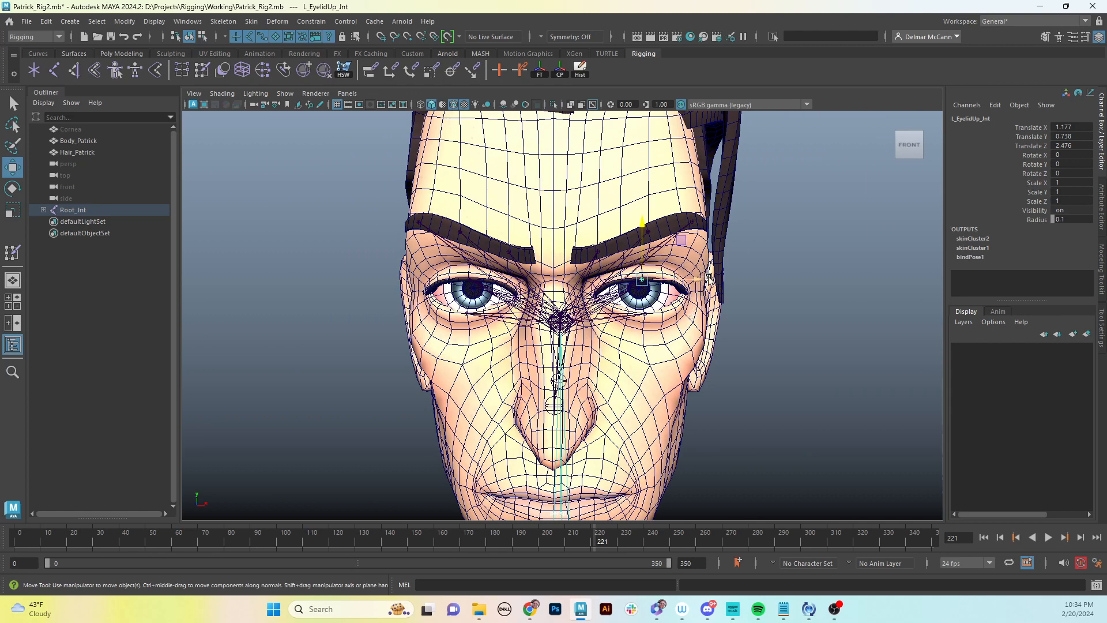
left_click_drag(668, 326, 576, 350, "alt")
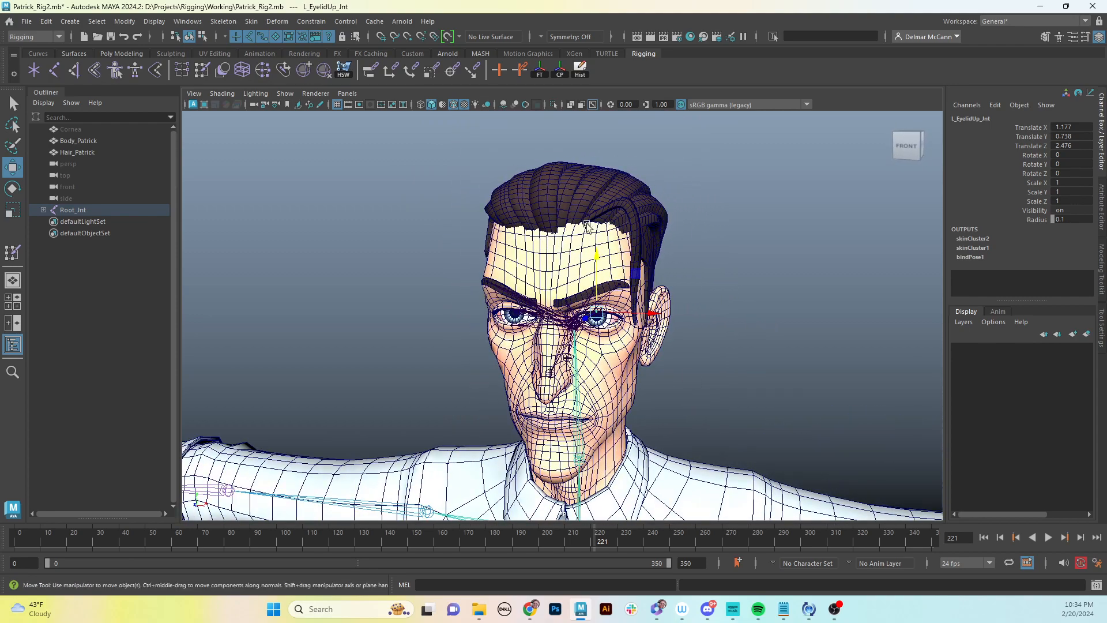
Open the recent scene Patrick_Rig_Skinned.mb, discarding the changes to Patrick_Rig2.mb.
left_click(27, 22)
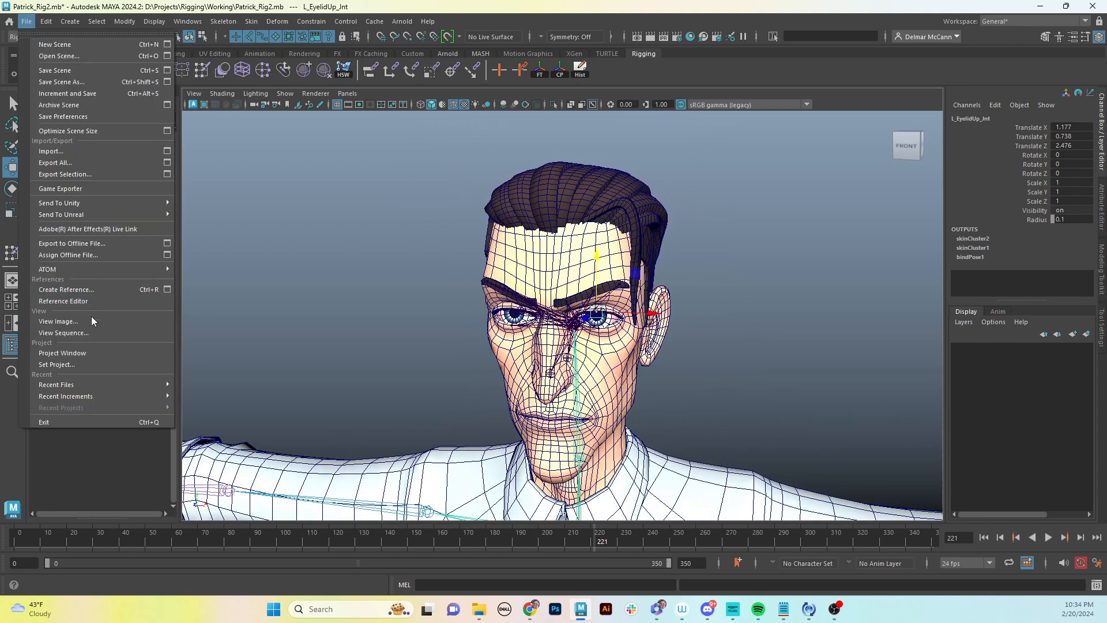
mouse_move(100, 383)
left_click(294, 395)
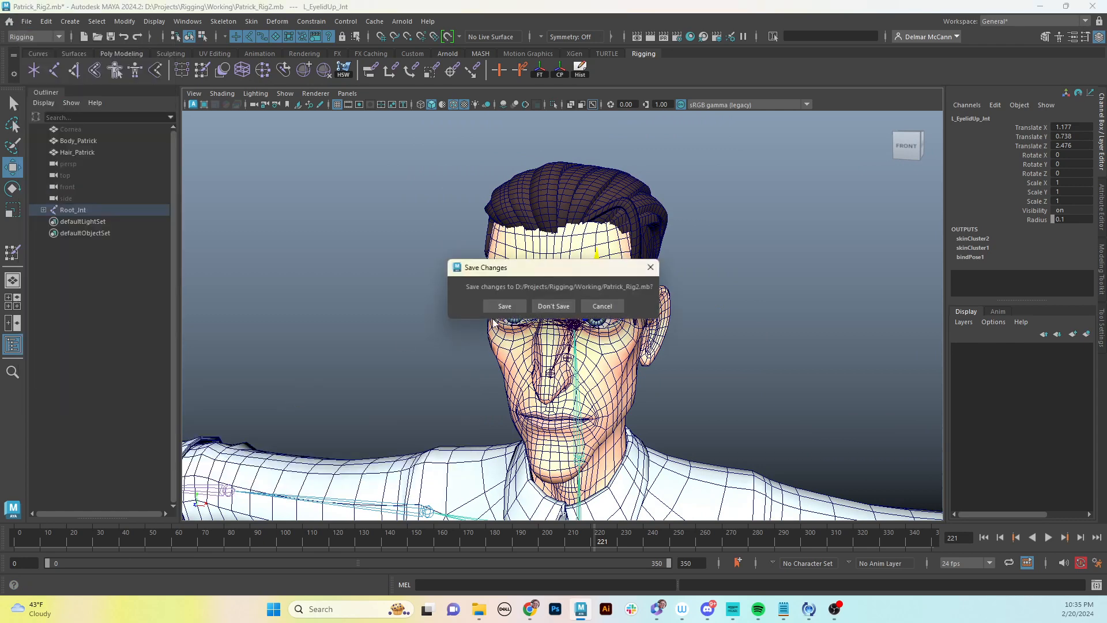
left_click(555, 309)
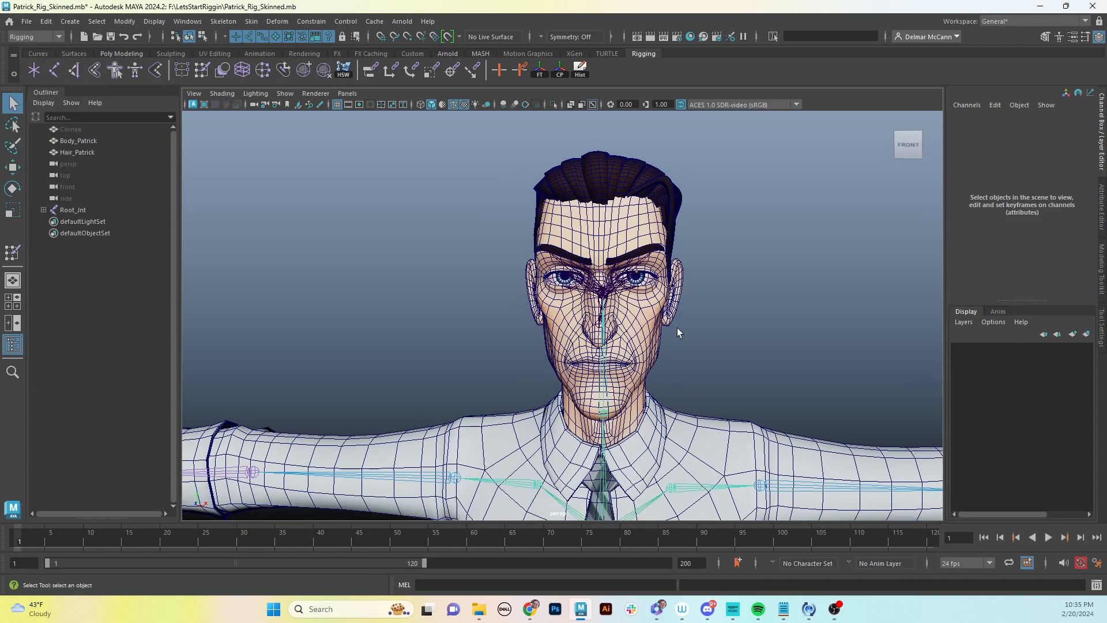
Select L_EyelidUp_Jnt with the Move tool and inspect the left eyelid and eyelashes.
left_click_drag(620, 342, 508, 342, "alt")
scroll(635, 275, "up", 8)
left_click(843, 236)
key("w")
left_click_drag(843, 184, 801, 174, "alt")
left_click_drag(752, 274, 816, 267, "alt")
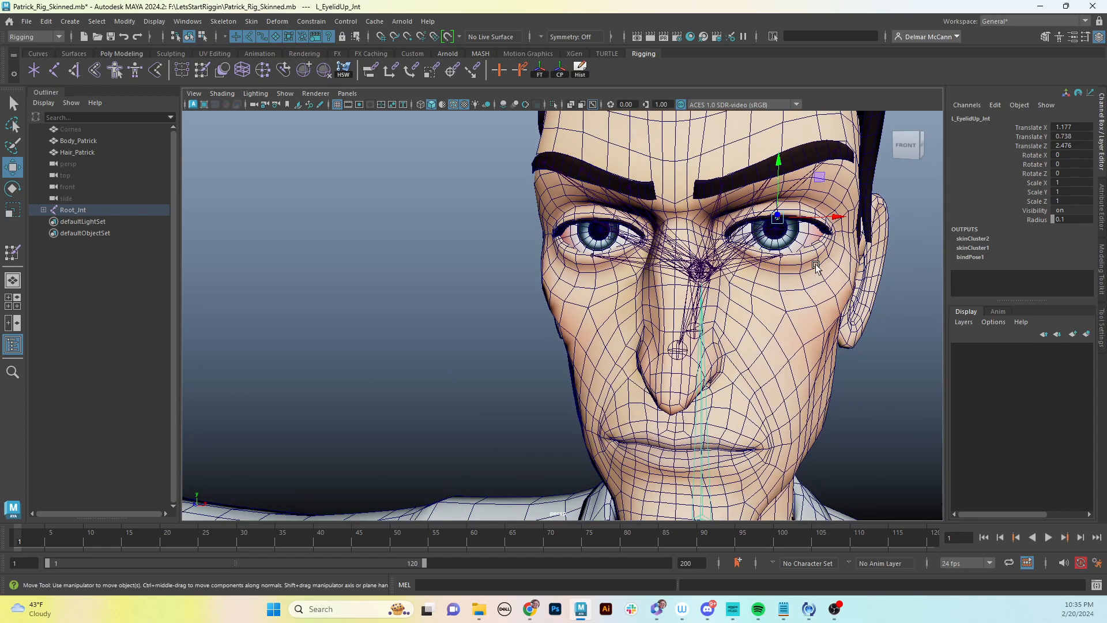
Test the right eyelash deformation by moving R_EyelidUp_Jnt downward, and undo the move.
left_click(594, 222)
left_click_drag(654, 281, 593, 289, "alt")
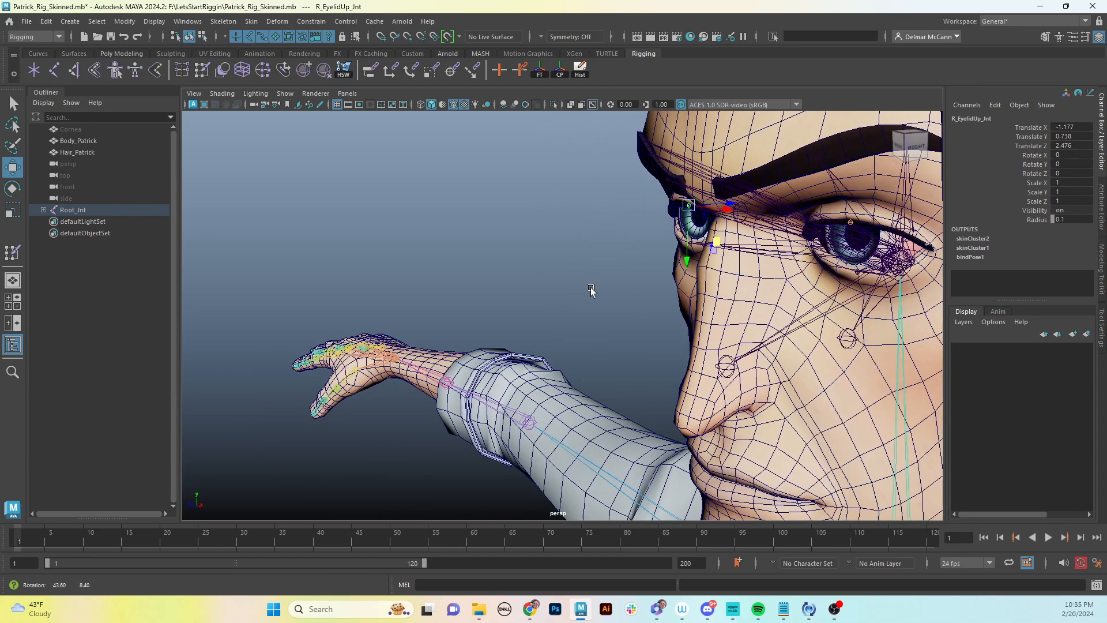
mouse_move(686, 209)
left_mouse_down()
mouse_move(681, 245)
mouse_move(685, 213)
mouse_move(684, 225)
left_mouse_up()
key("ctrl+z")
Examine the face, eyebrows, eyelashes and hair of the skinned character at close and medium distance.
left_click_drag(697, 269, 811, 282, "alt")
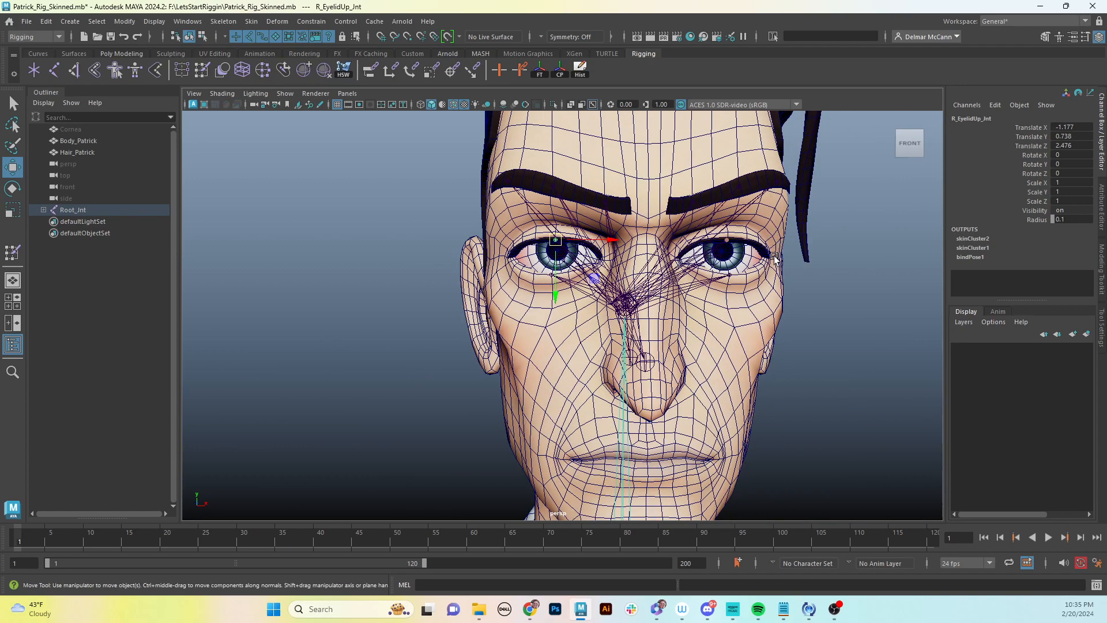
middle_click_drag(811, 282, 806, 266, "alt")
right_click_drag(806, 266, 755, 285, "alt")
left_click_drag(755, 285, 709, 297, "alt")
middle_click_drag(765, 311, 769, 202, "alt")
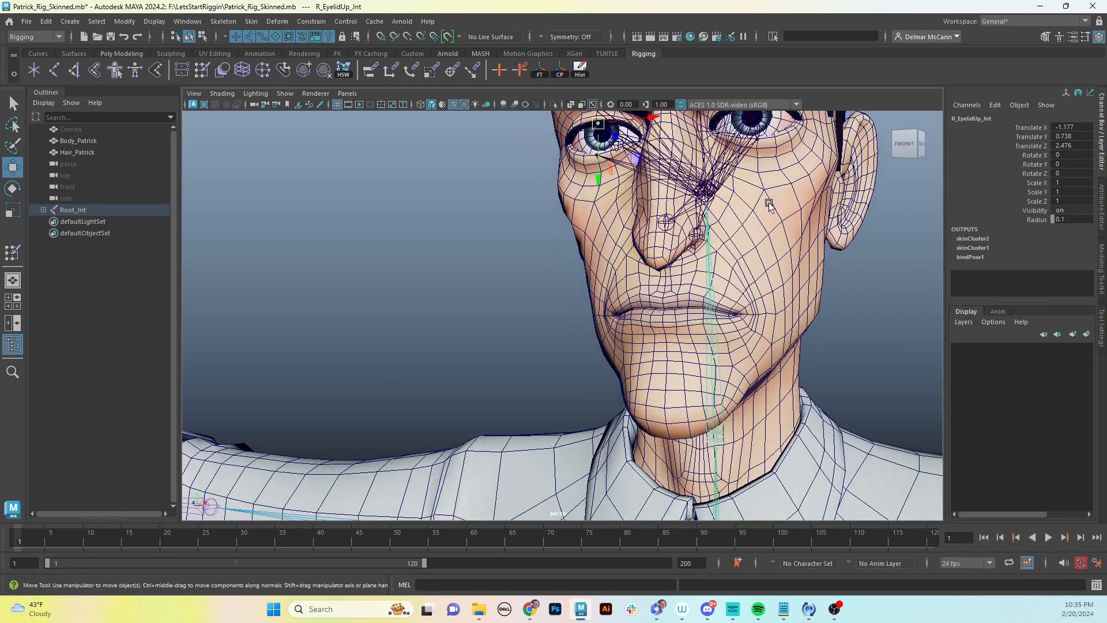
right_click_drag(769, 202, 682, 223, "alt")
middle_click_drag(682, 223, 695, 321, "alt")
left_click_drag(694, 321, 643, 289, "alt")
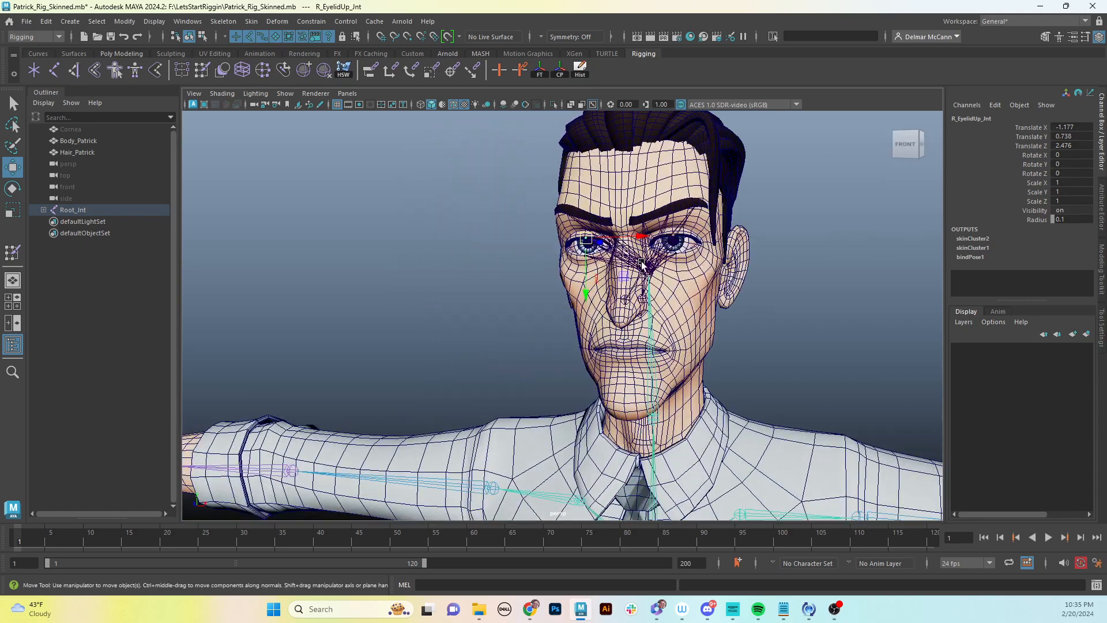
middle_click_drag(642, 289, 648, 346, "alt")
right_click_drag(648, 346, 898, 254, "alt")
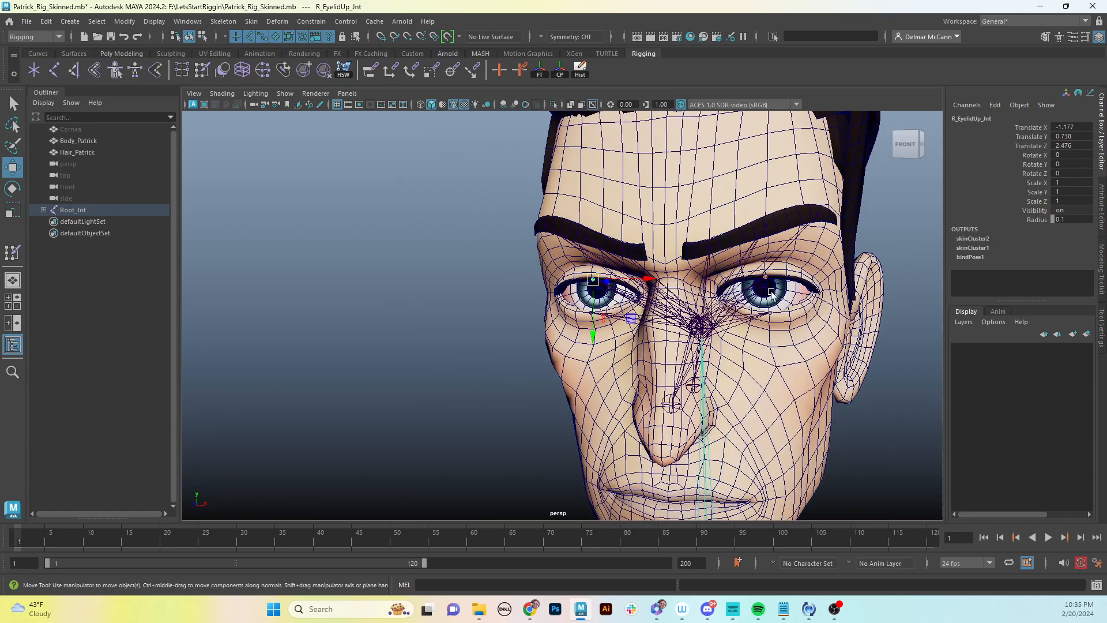
middle_click_drag(771, 293, 763, 202, "alt")
right_click_drag(763, 202, 519, 397, "alt")
Examine the whole skinned character, including the shirt, tie, arms and joint chain, from the front and side.
middle_click_drag(699, 429, 680, 207, "alt")
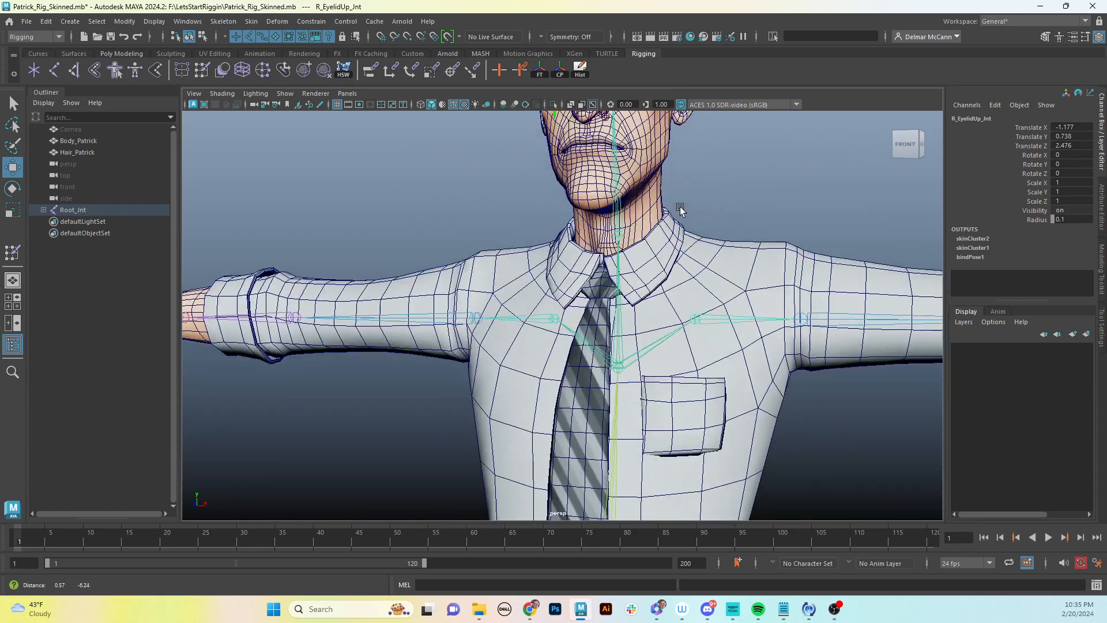
right_click_drag(680, 208, 550, 338, "alt")
middle_click_drag(551, 337, 542, 226, "alt")
left_click_drag(542, 226, 659, 321, "alt")
right_click_drag(659, 321, 561, 332, "alt")
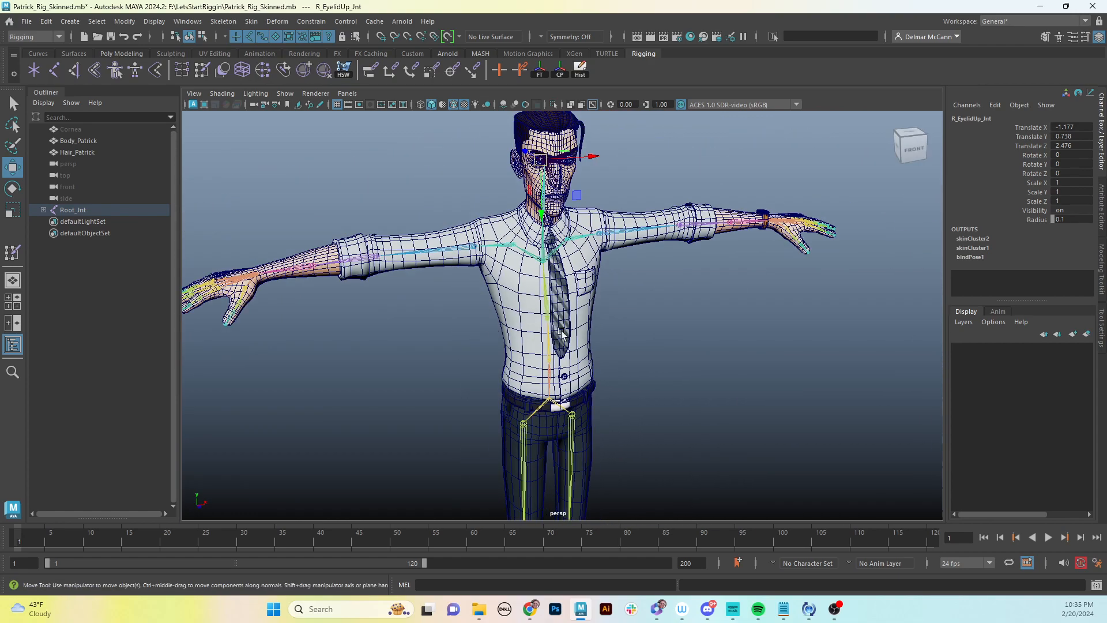
left_click_drag(561, 332, 526, 318, "alt")
middle_click_drag(603, 291, 594, 323, "alt")
left_click_drag(594, 323, 542, 323, "alt")
right_click_drag(542, 323, 693, 303, "alt")
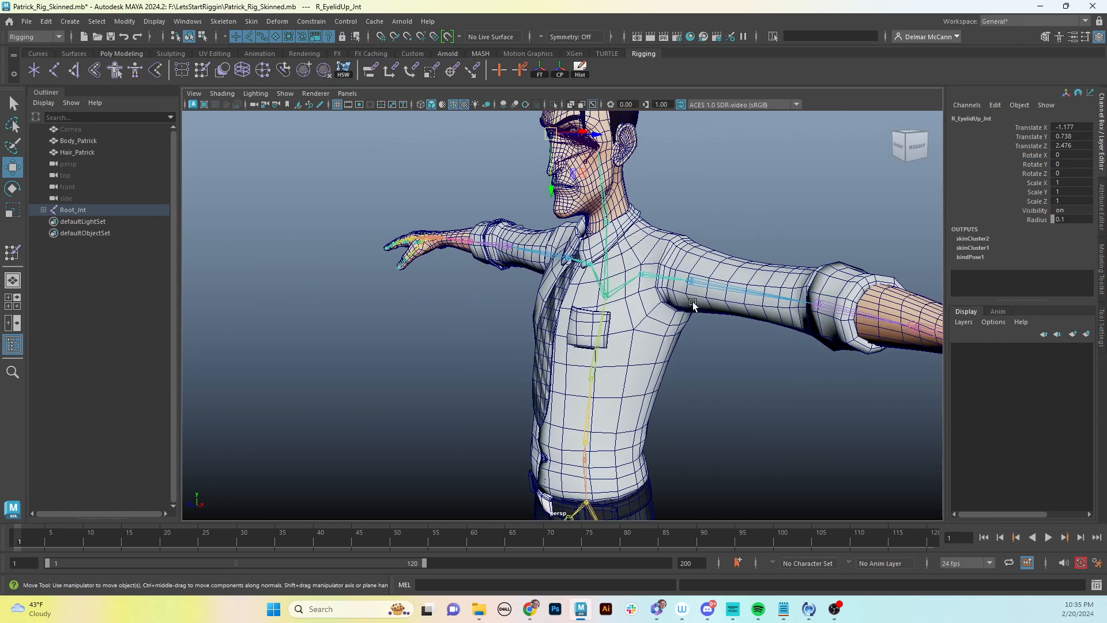
left_click_drag(574, 306, 640, 286, "alt")
middle_click_drag(570, 282, 558, 419, "alt")
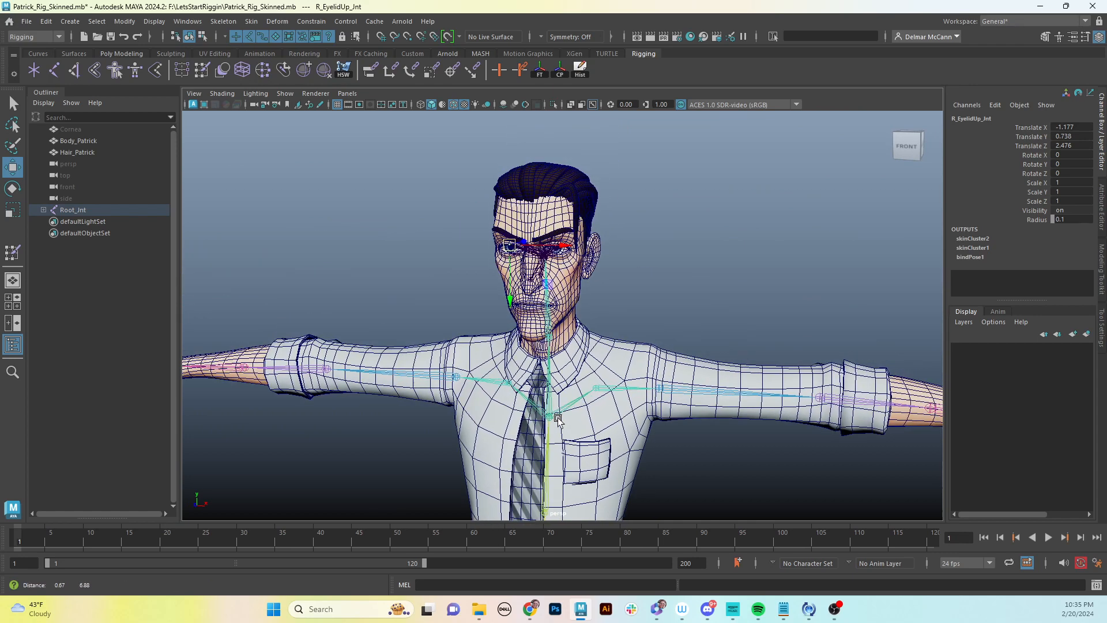
left_click_drag(558, 420, 586, 383, "alt")
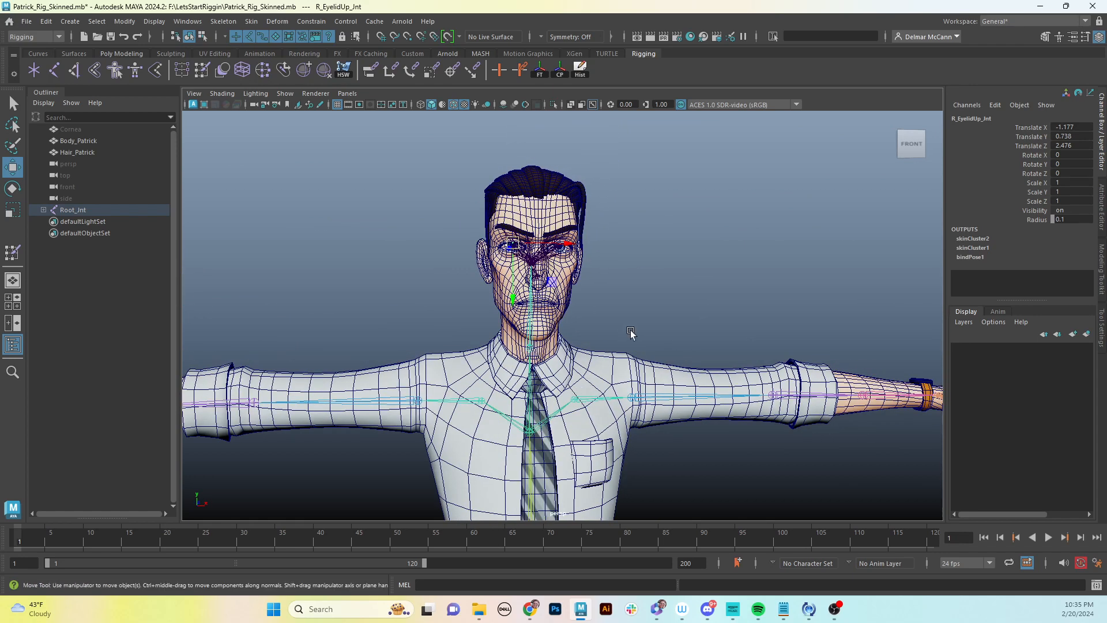